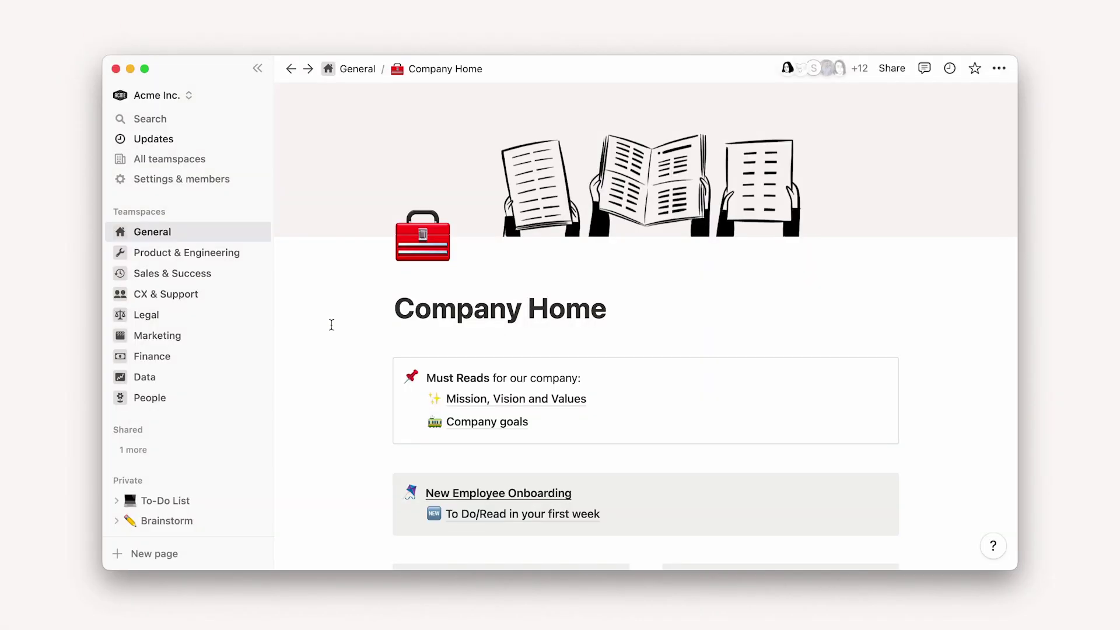
# - Start a new untitled private page and open the template gallery for it
pyautogui.scroll(-3, 218, 416)
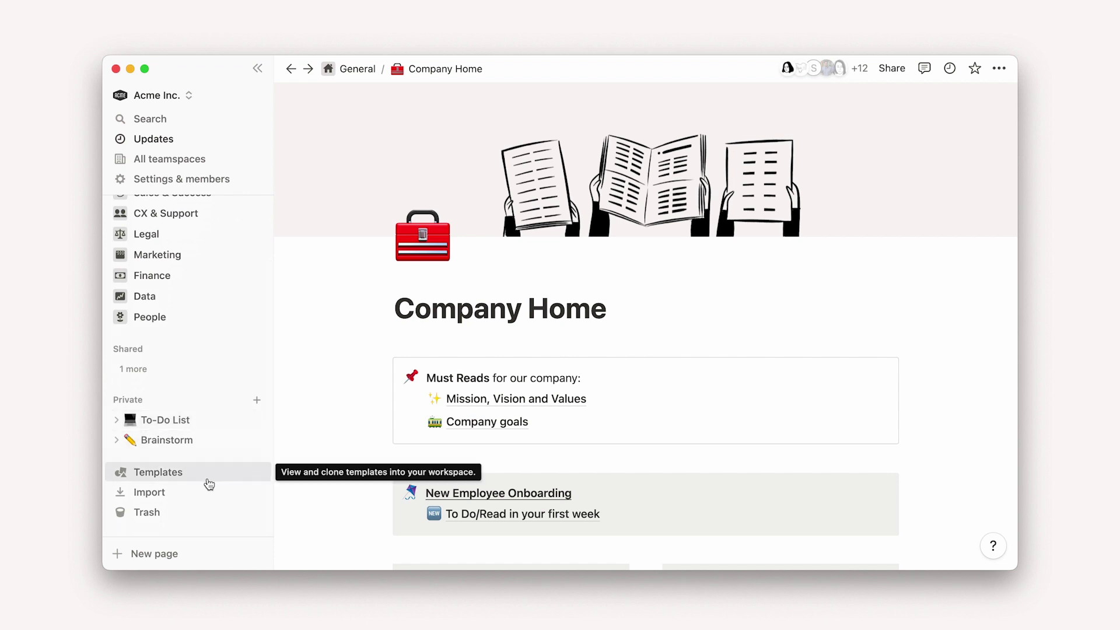
pyautogui.click(209, 485)
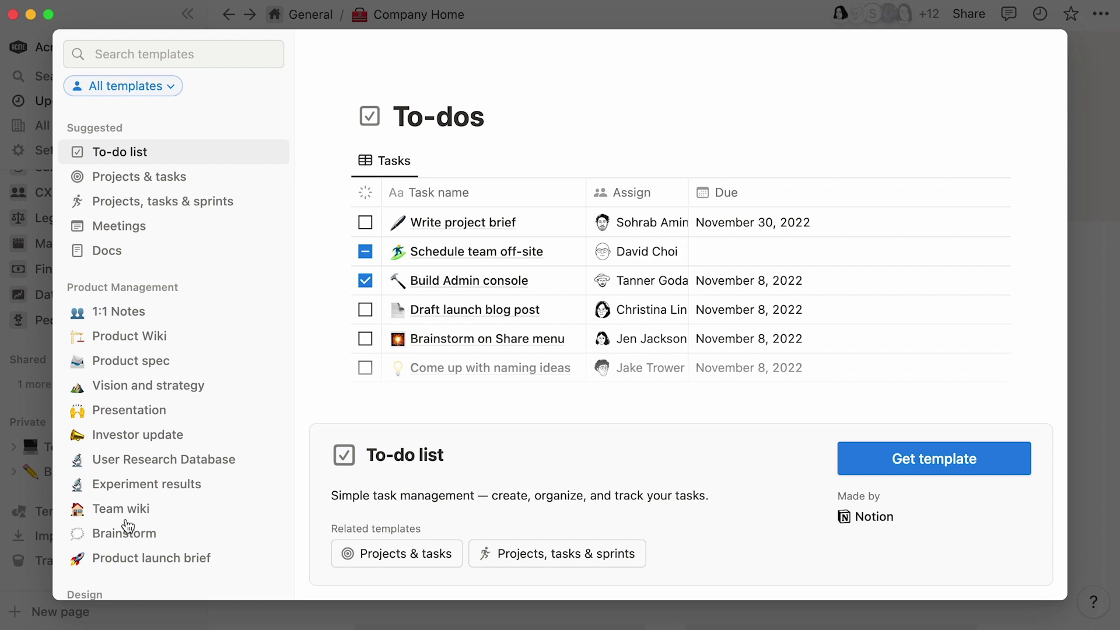
pyautogui.click(111, 622)
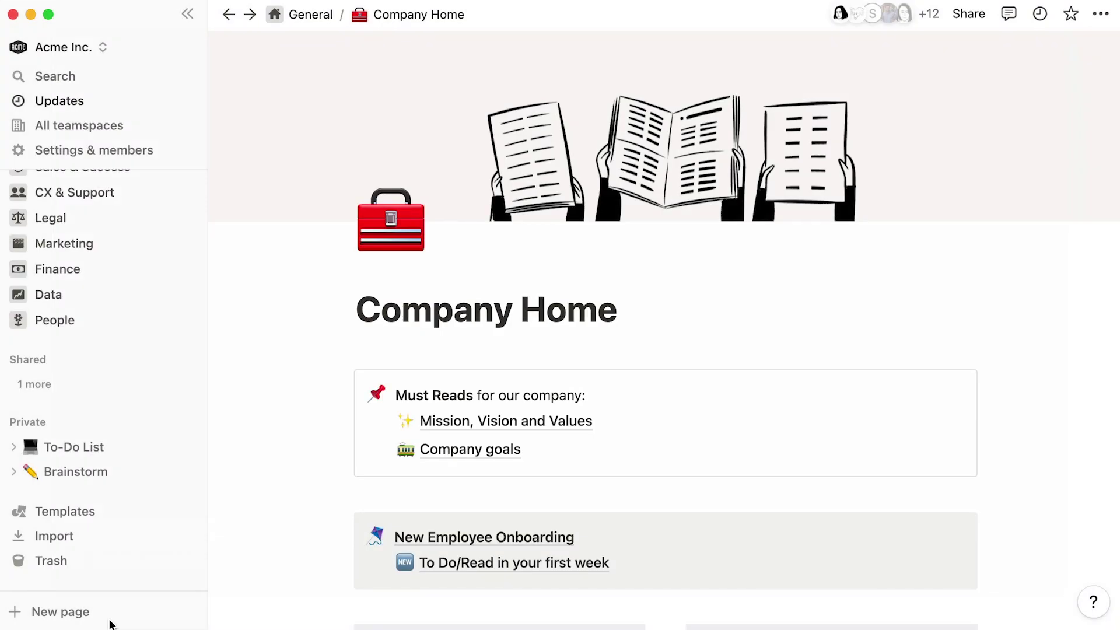
pyautogui.click(112, 623)
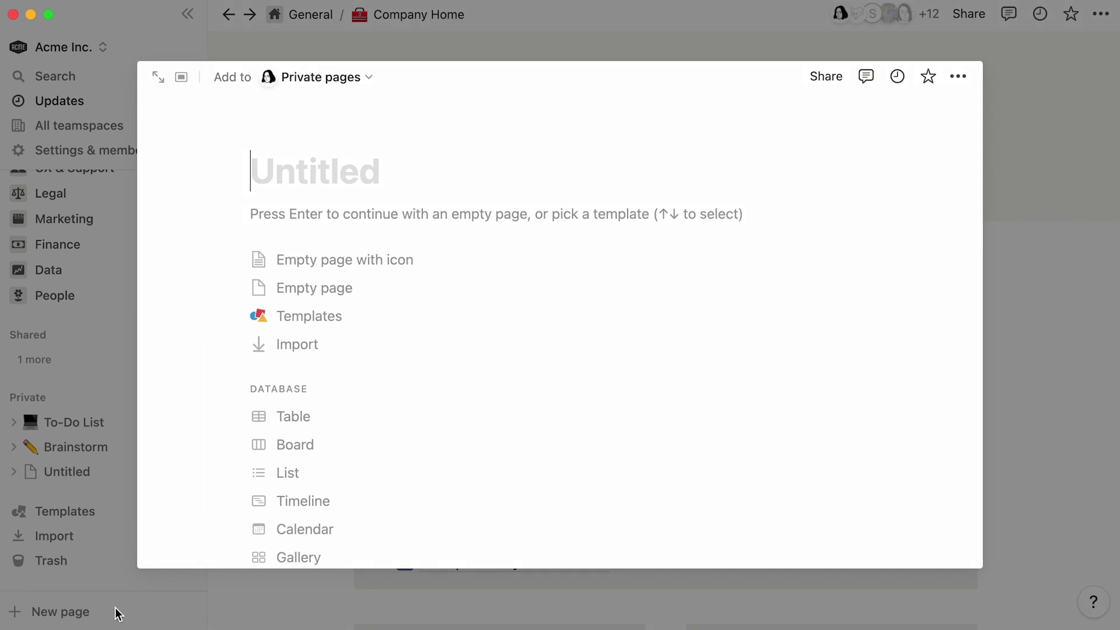
pyautogui.click(402, 324)
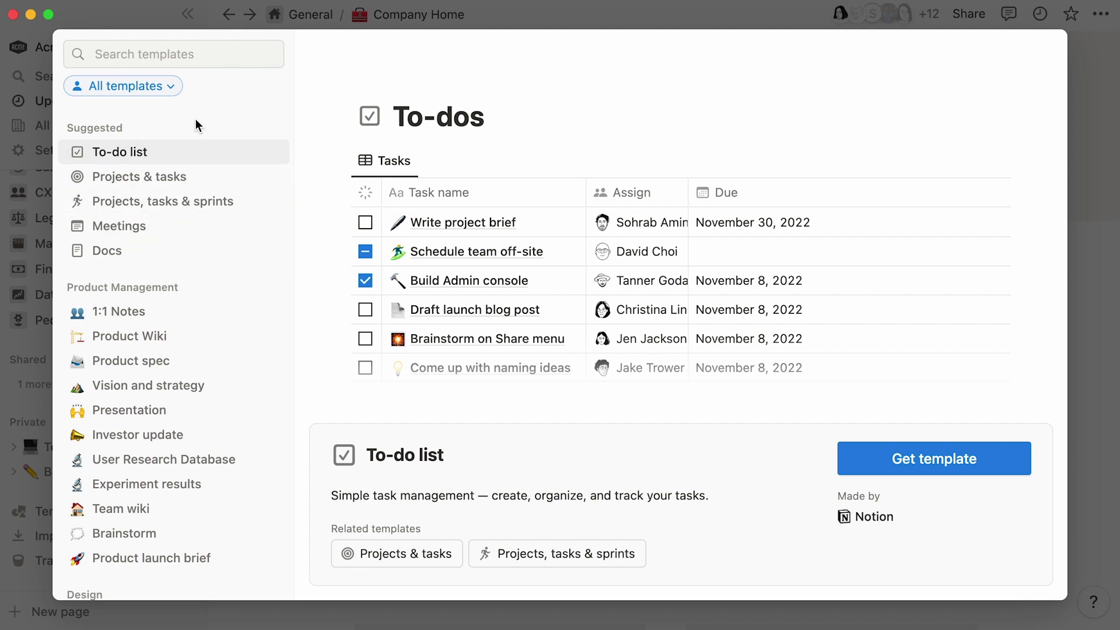
# - Preview Projects & tasks, Meetings, Docs, User Research and Team wiki templates, ending on Applicant Tracker
pyautogui.click(220, 175)
pyautogui.click(252, 202)
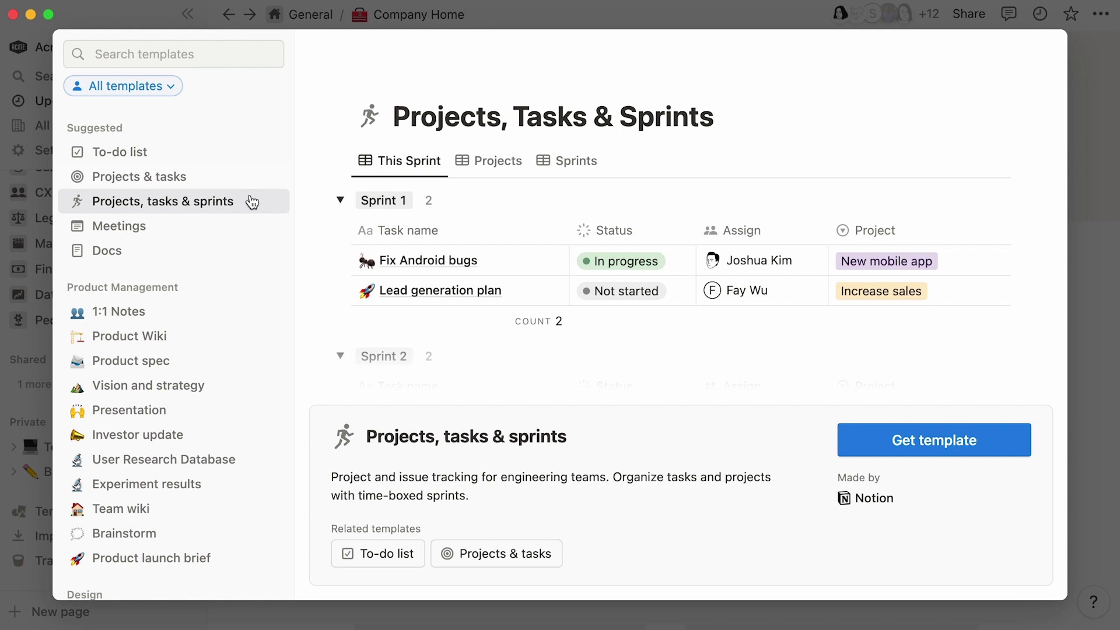
pyautogui.click(242, 225)
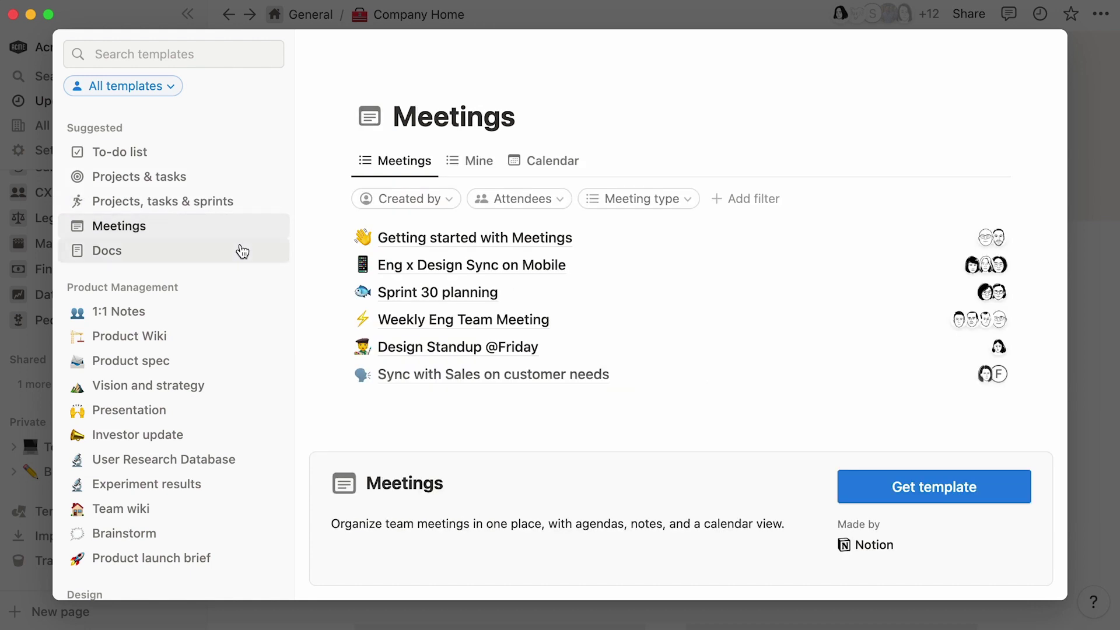
pyautogui.click(241, 251)
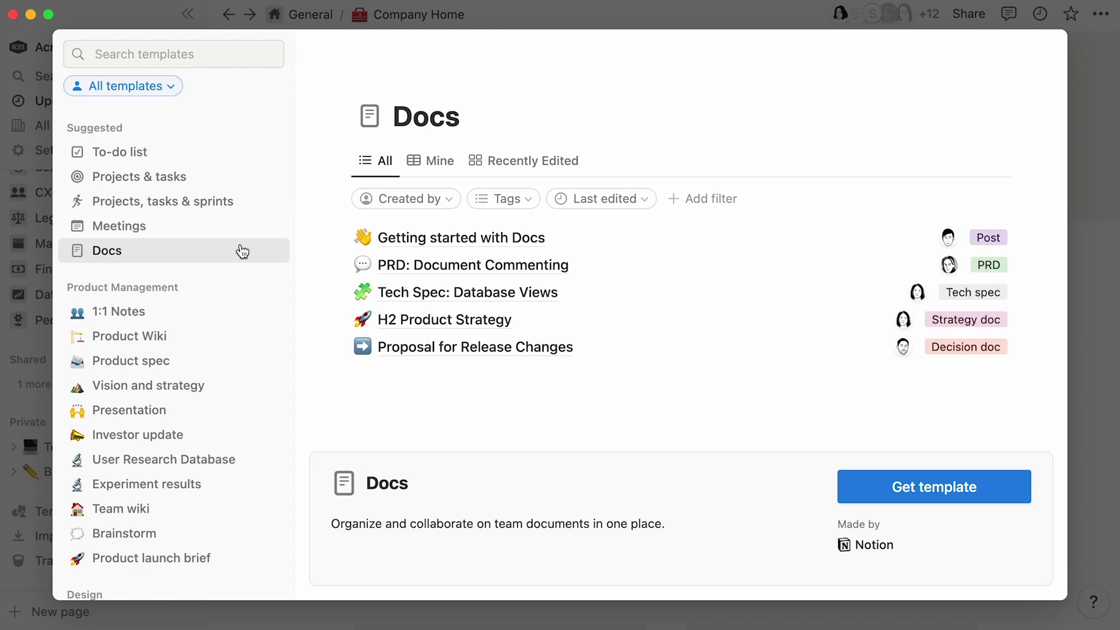
pyautogui.scroll(-4, 243, 251)
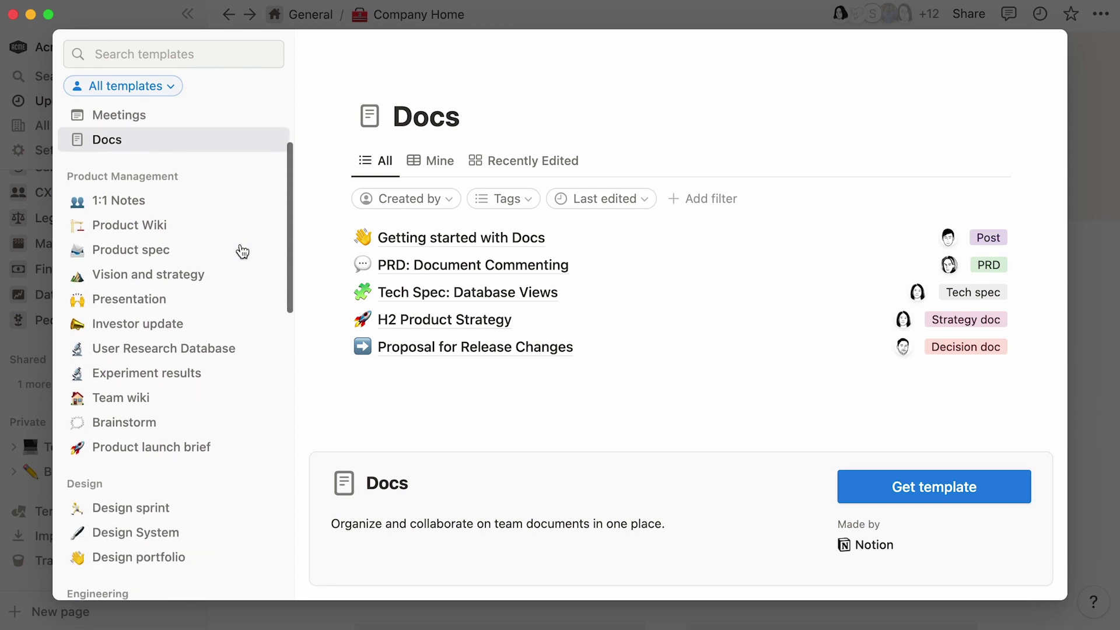
pyautogui.click(254, 339)
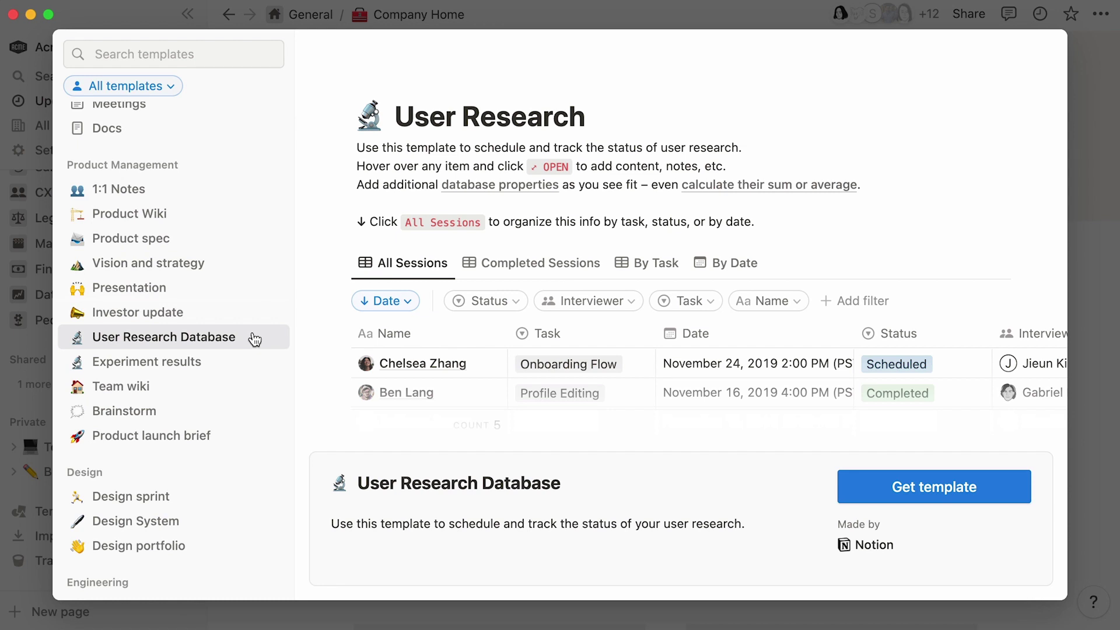
pyautogui.click(242, 387)
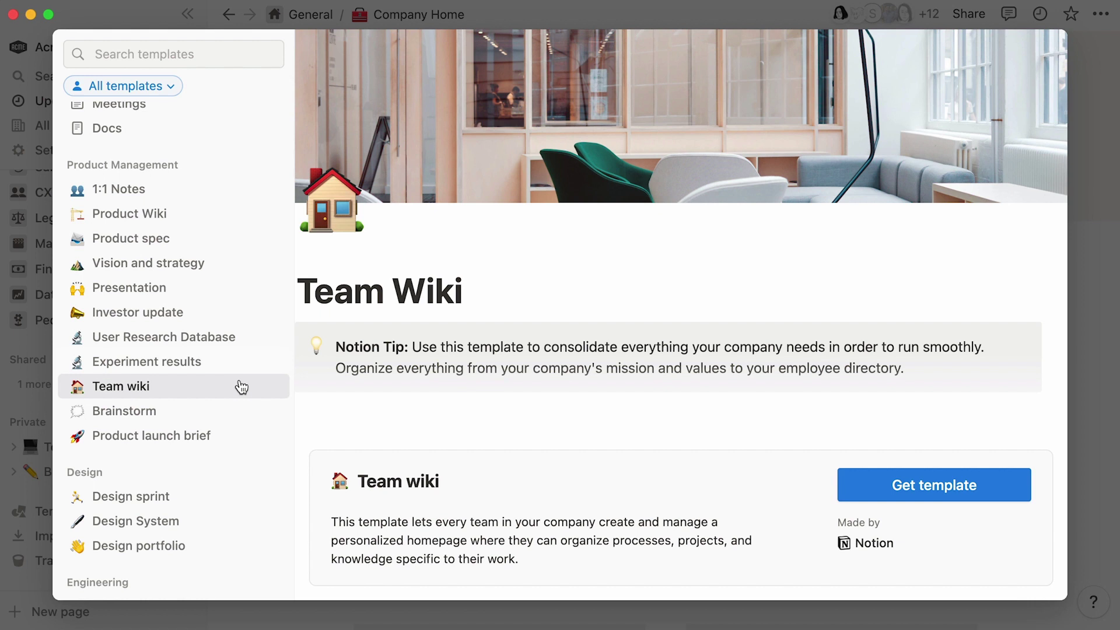
pyautogui.scroll(-13, 241, 387)
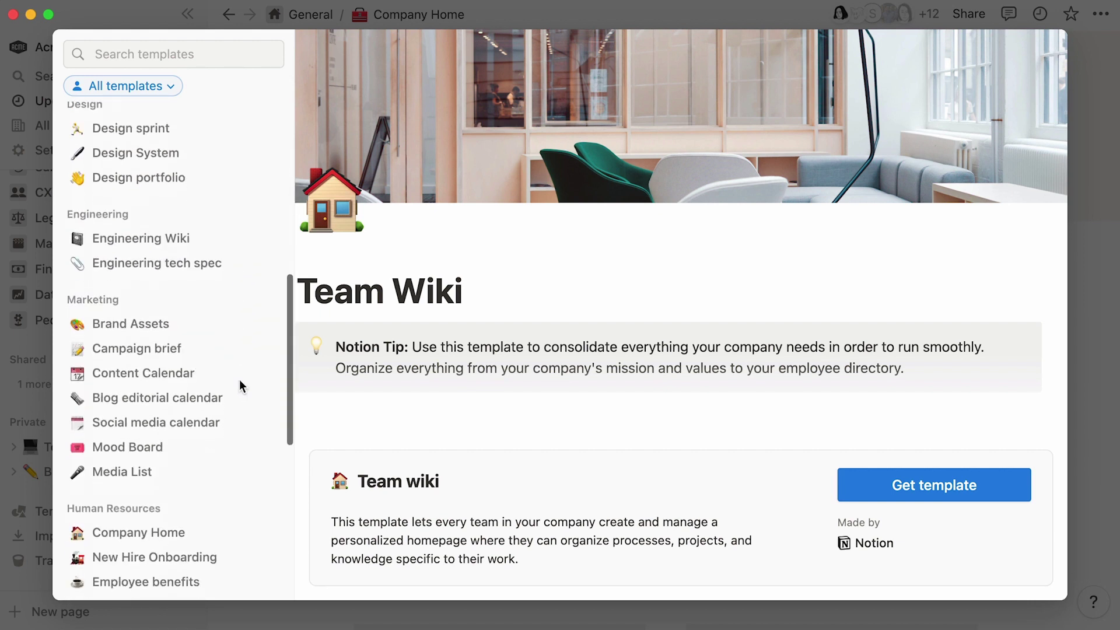
pyautogui.scroll(-3, 241, 386)
pyautogui.click(219, 560)
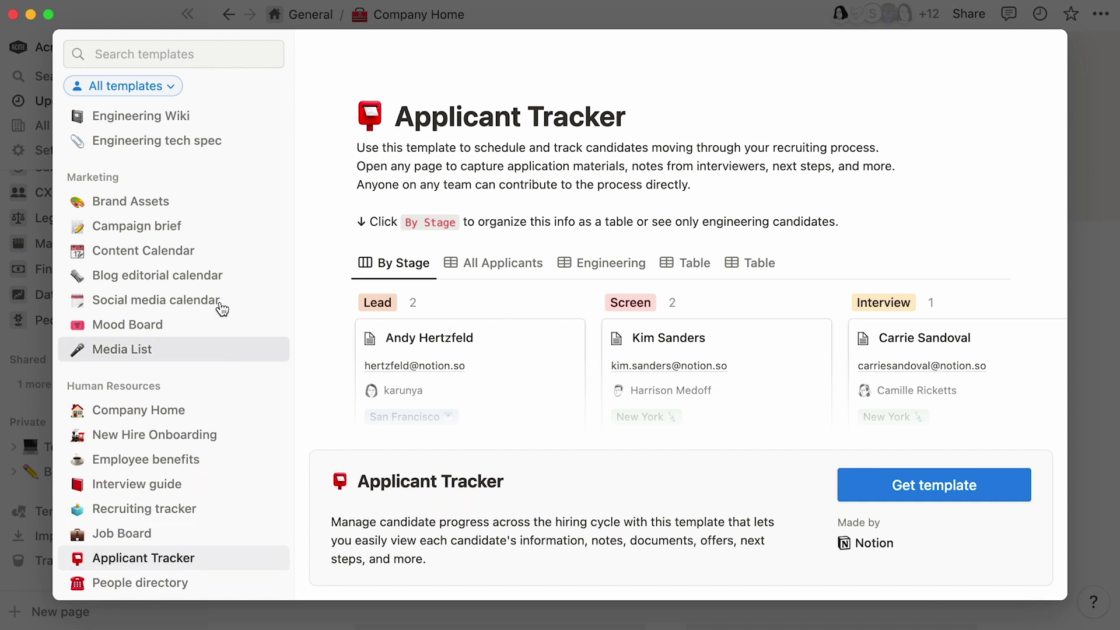
# - Search the gallery for 'help center', preview the Help Center template, then clear the search
pyautogui.click(247, 54)
pyautogui.write('help center')
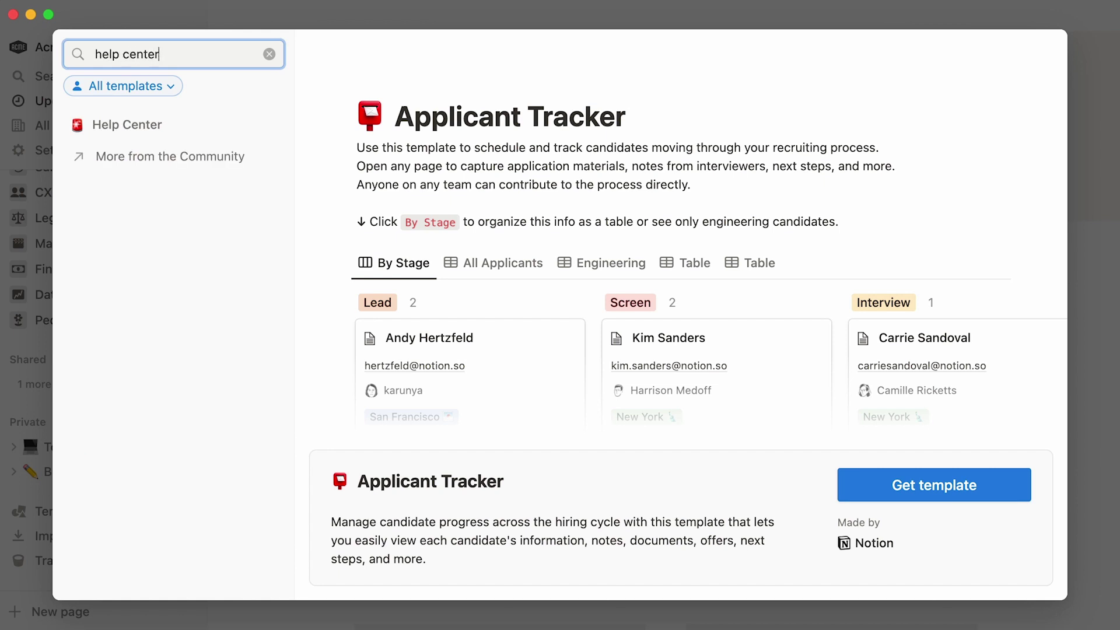
pyautogui.click(213, 123)
pyautogui.click(270, 55)
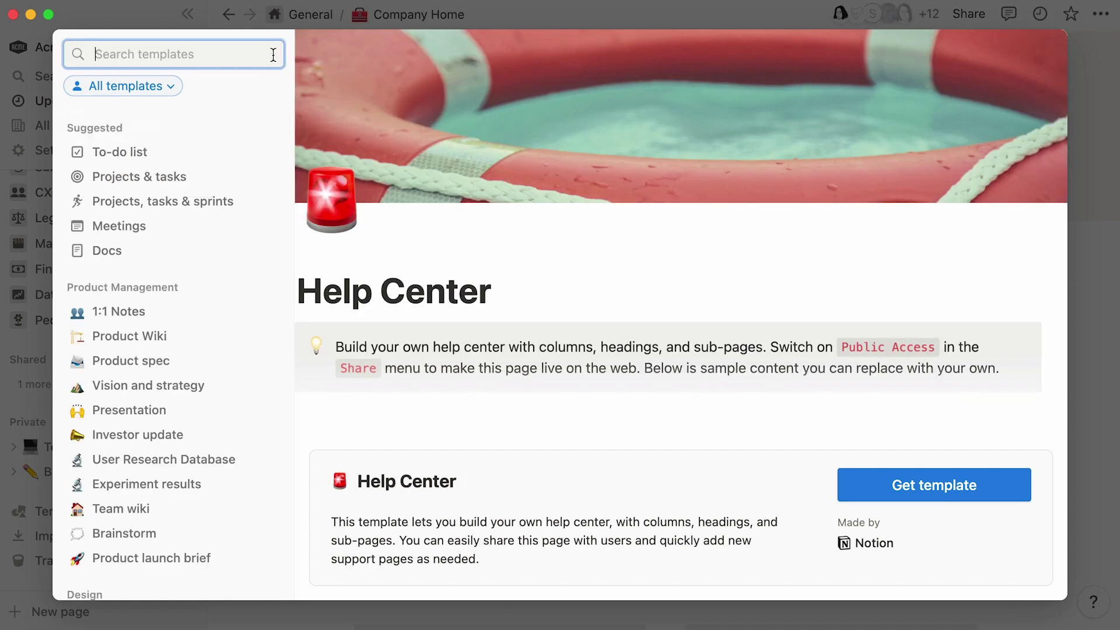
# - Filter templates to Human Resources, preview People directory, then preview Projects & tasks
pyautogui.click(176, 81)
pyautogui.click(153, 311)
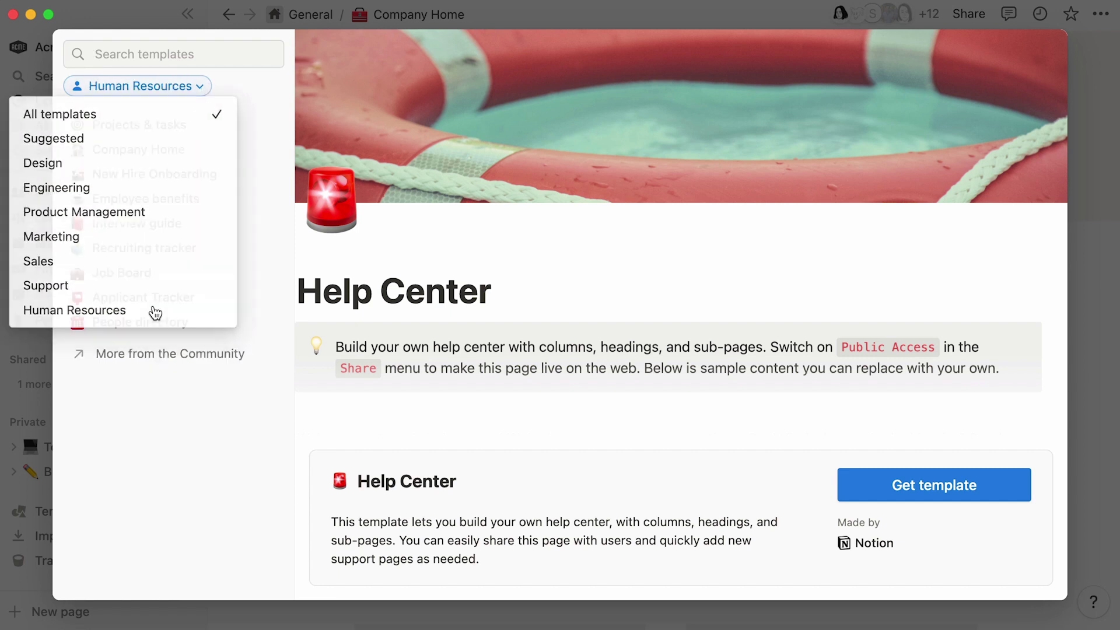
pyautogui.click(207, 324)
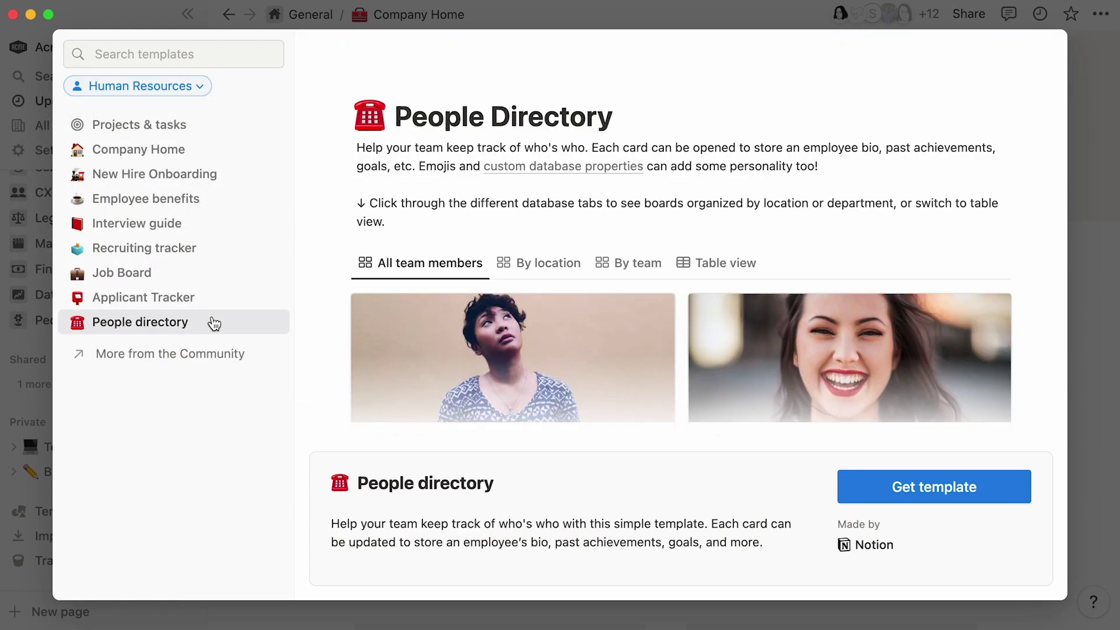
pyautogui.click(220, 124)
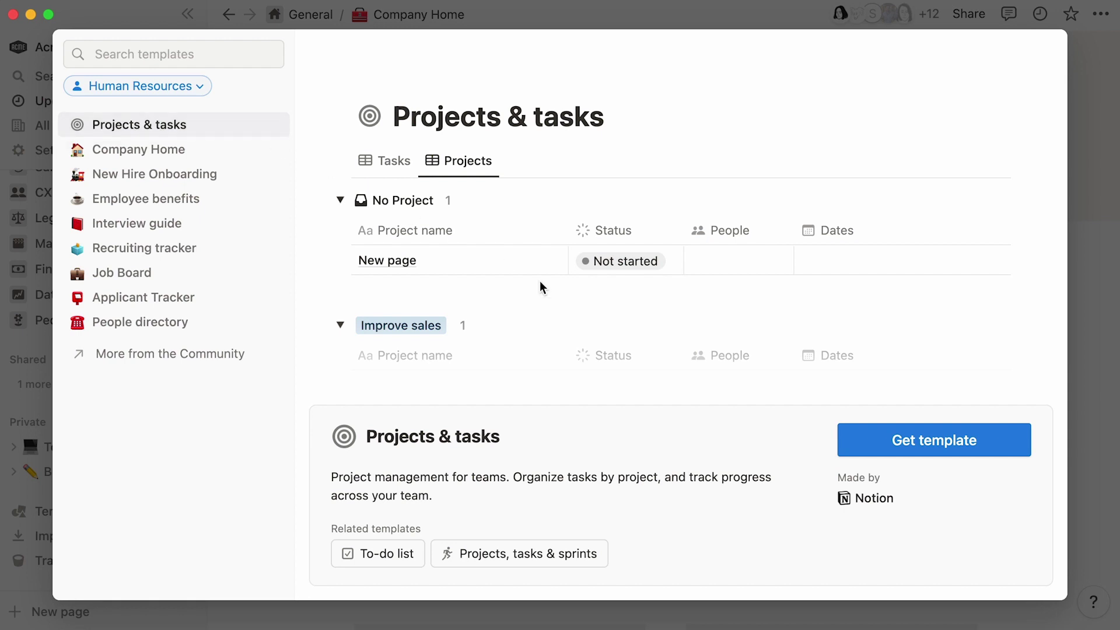
# - Get the Projects & tasks template and add it to the General teamspace
pyautogui.click(853, 444)
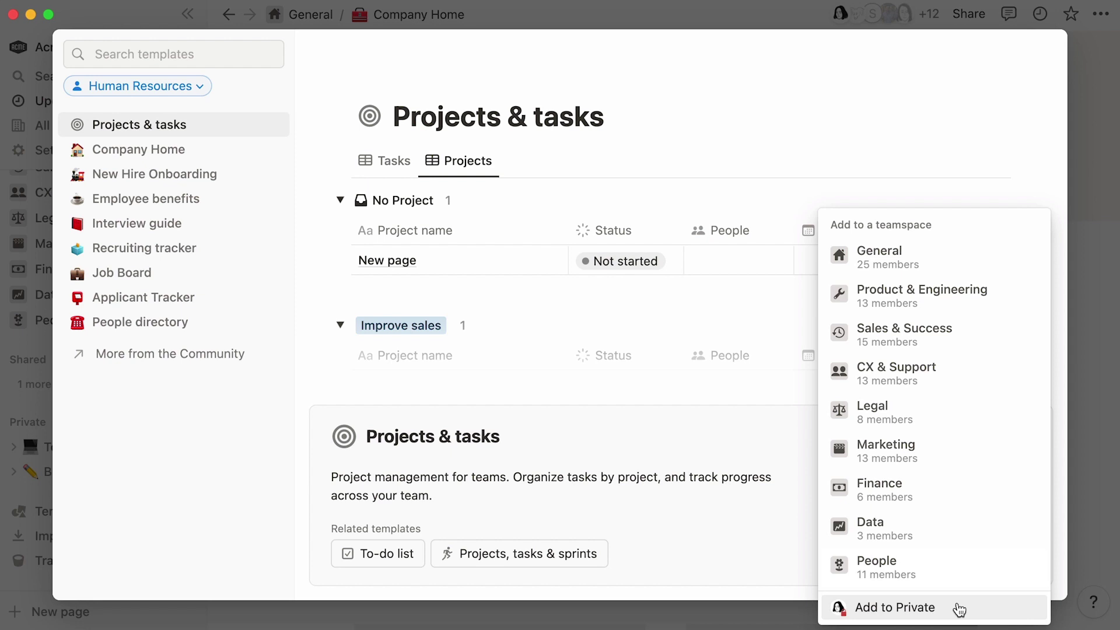
pyautogui.moveTo(994, 258)
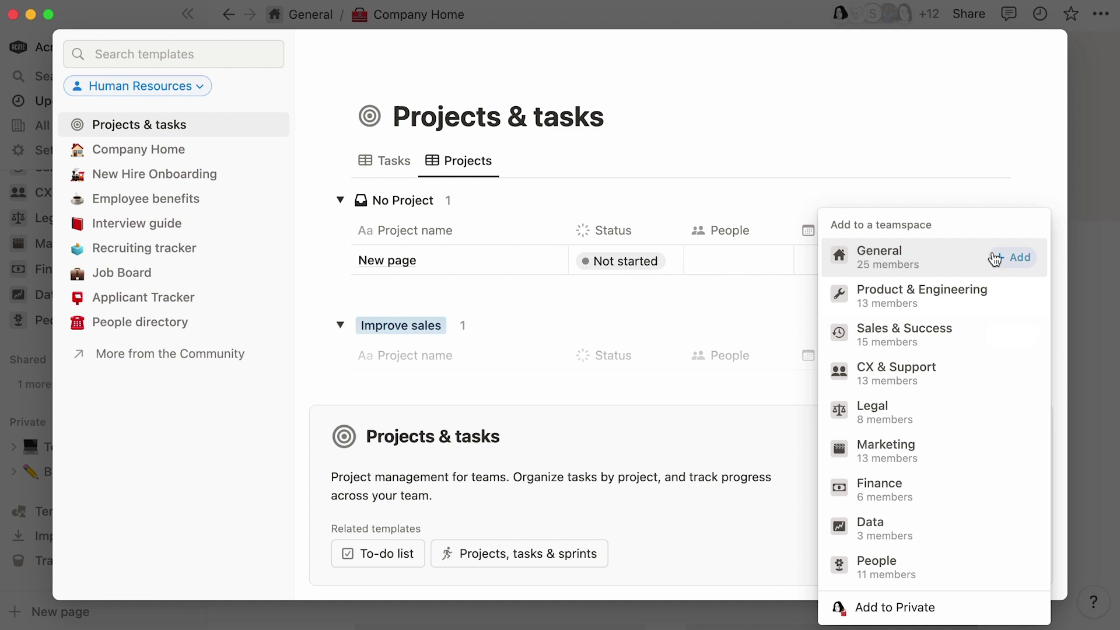
pyautogui.click(994, 259)
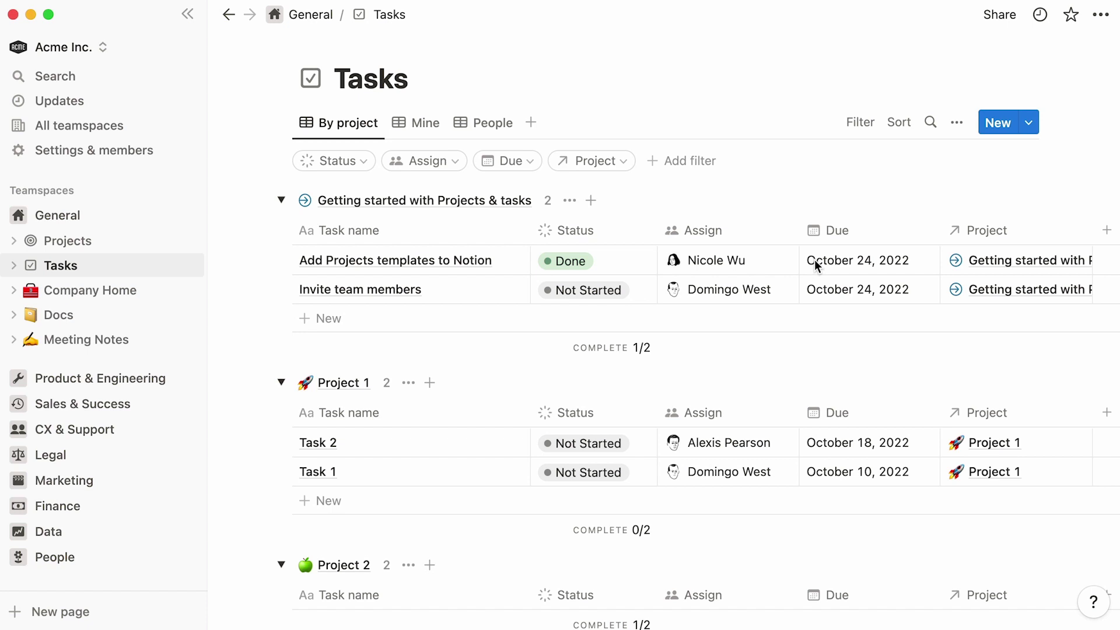
pyautogui.click(117, 250)
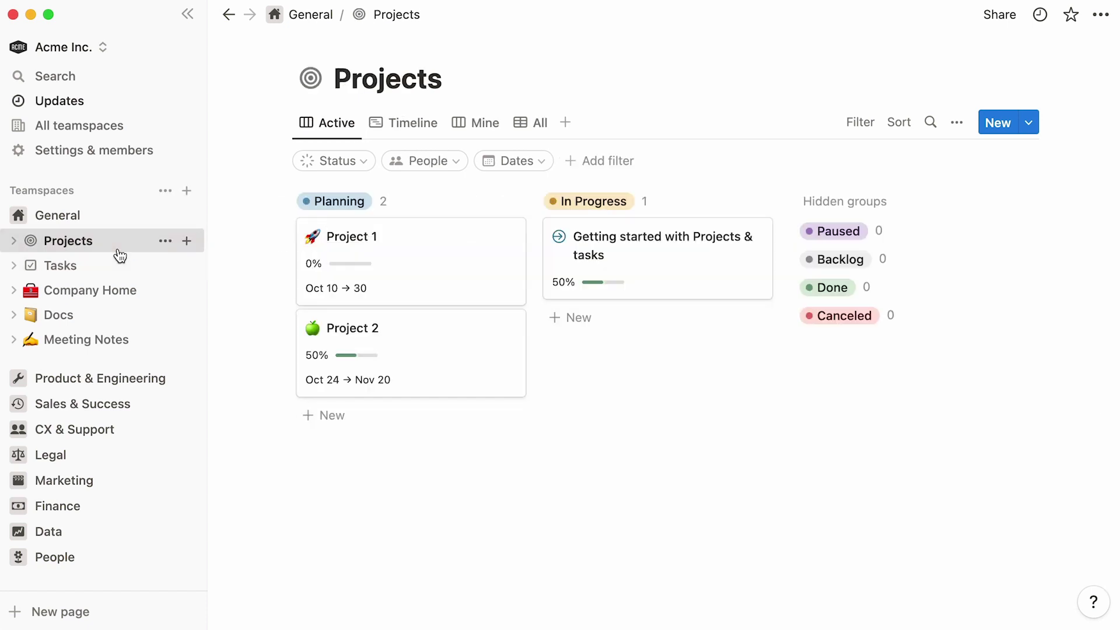
pyautogui.click(119, 268)
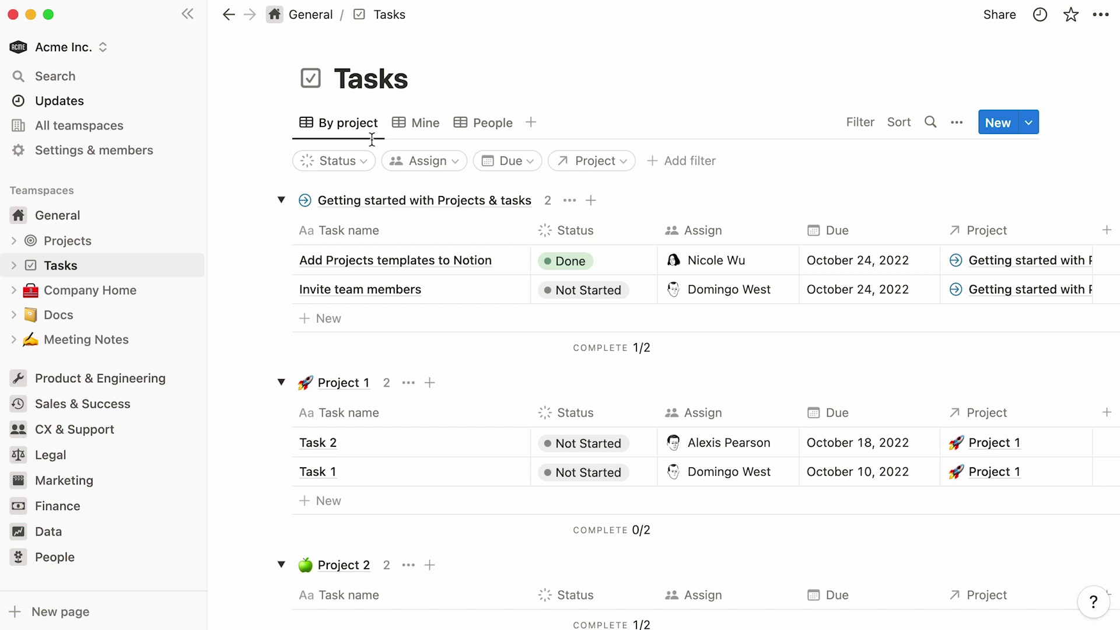
# - In the Mine view, mark Task 3 as Done, then switch to the People view
pyautogui.click(418, 128)
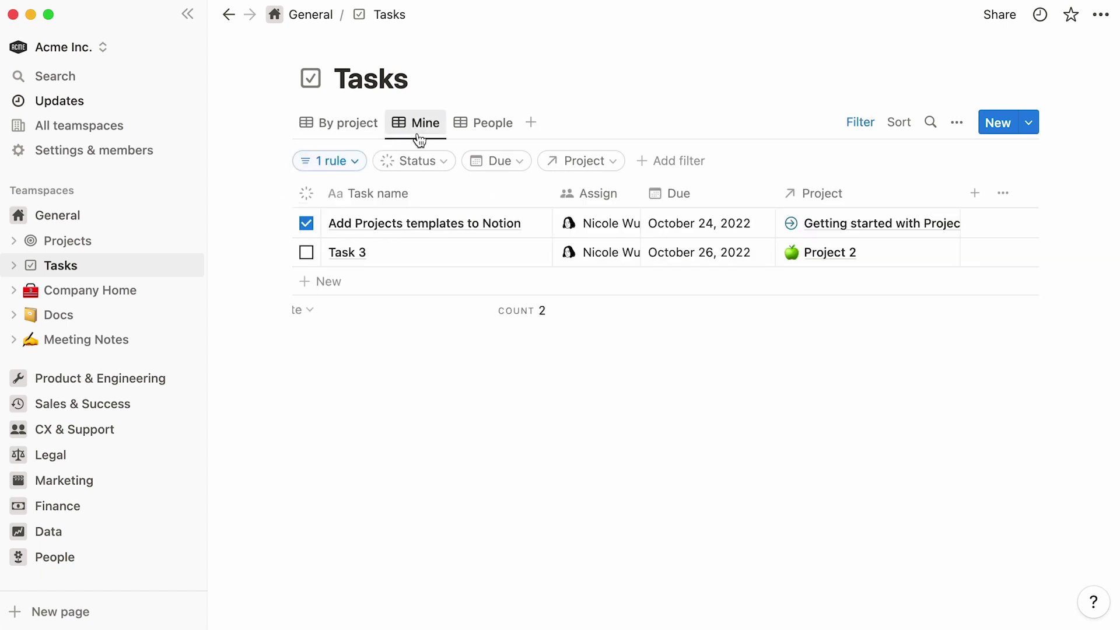
pyautogui.click(357, 162)
pyautogui.click(362, 168)
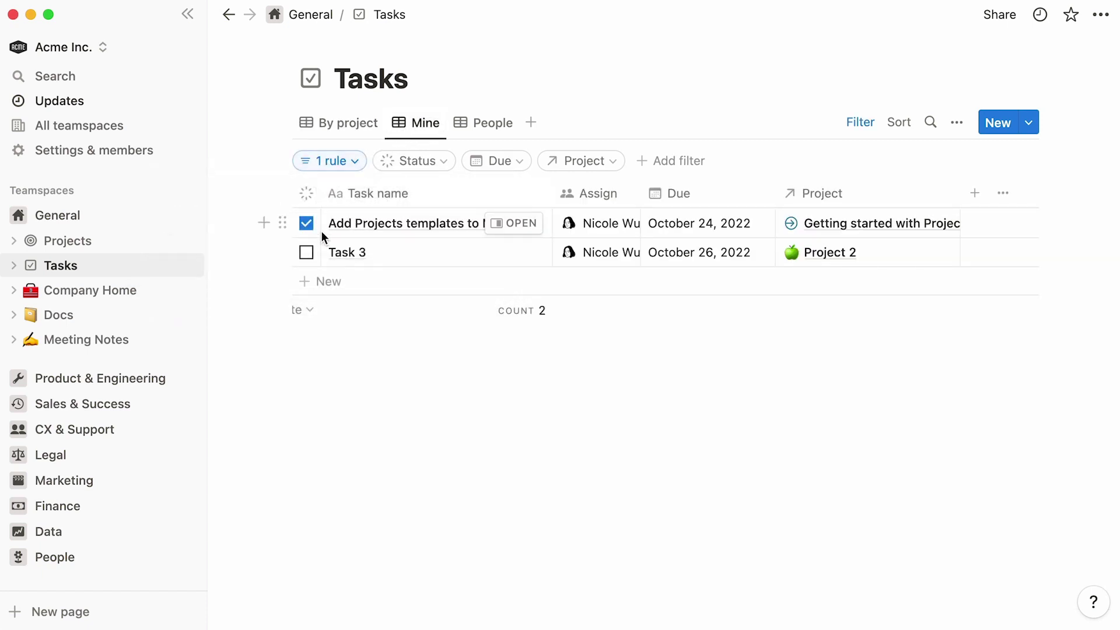
pyautogui.click(308, 252)
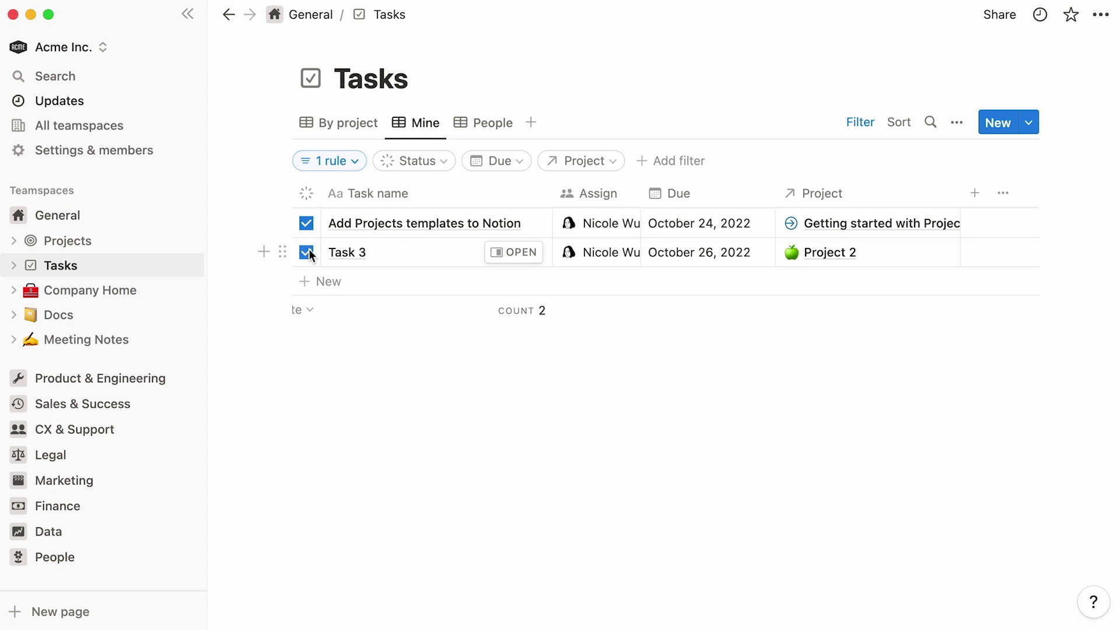
pyautogui.click(476, 137)
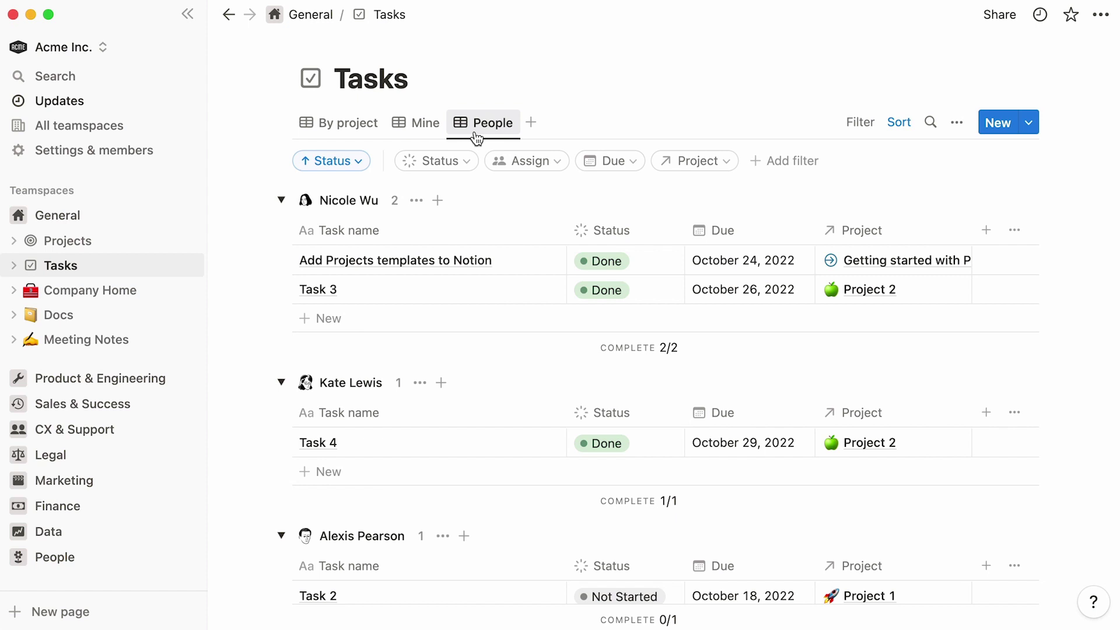
# - Add a Priority select property to Tasks using the Low, Medium, High preset
pyautogui.click(953, 132)
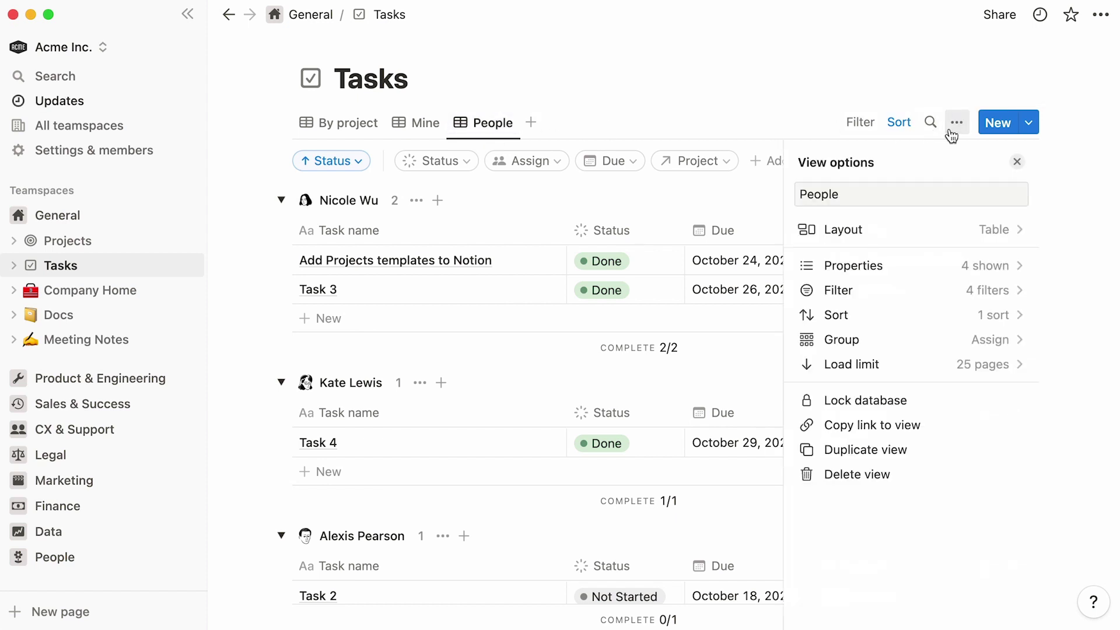
pyautogui.click(921, 268)
pyautogui.click(934, 437)
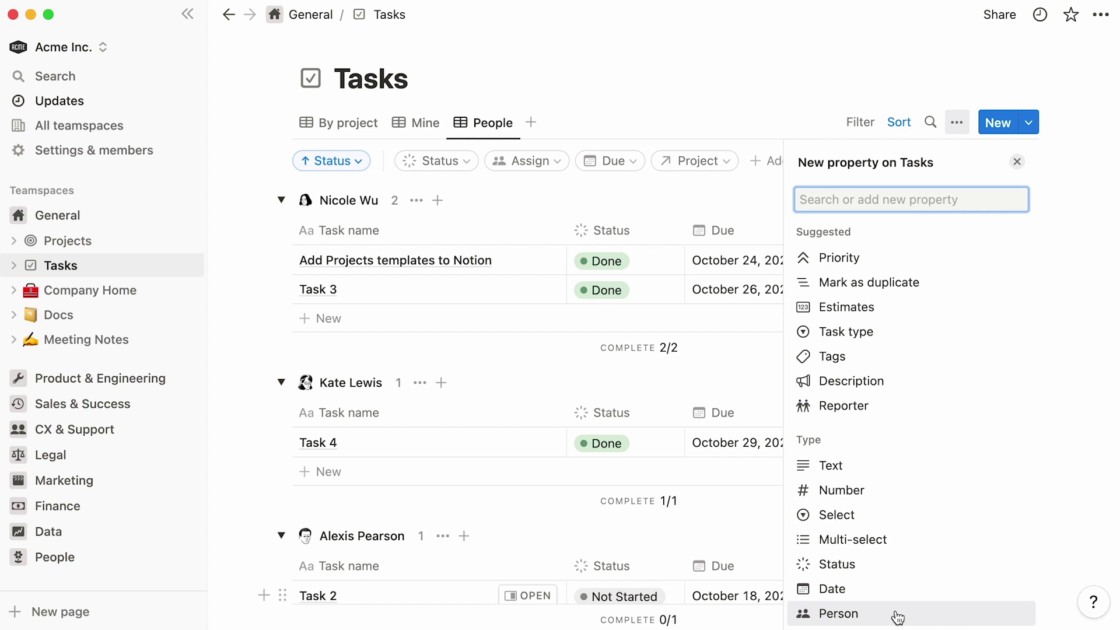
pyautogui.click(821, 136)
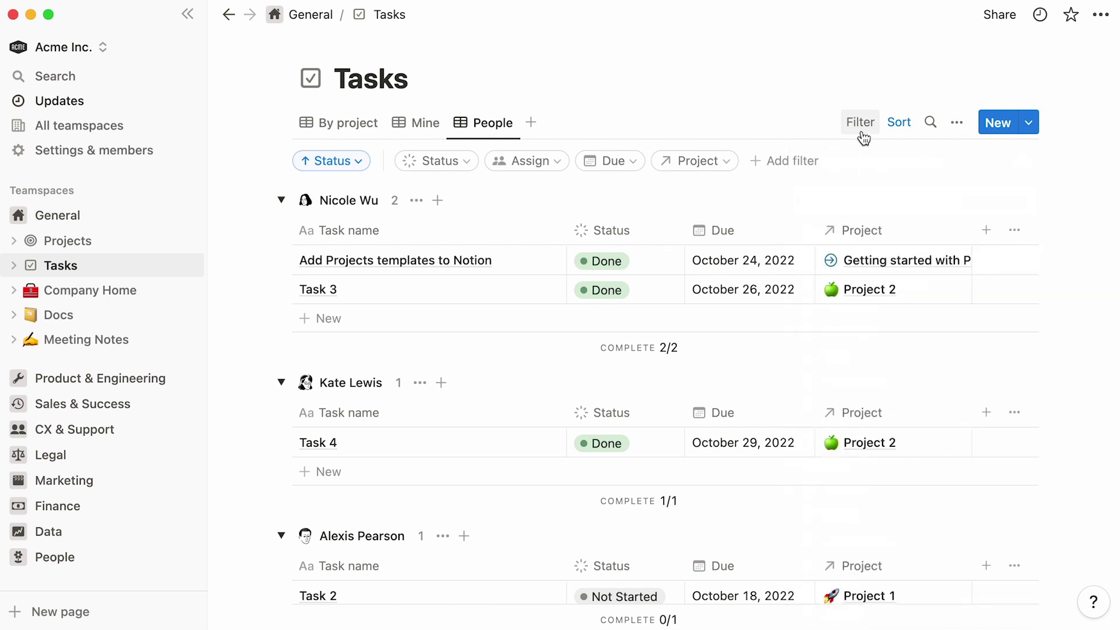
pyautogui.click(957, 130)
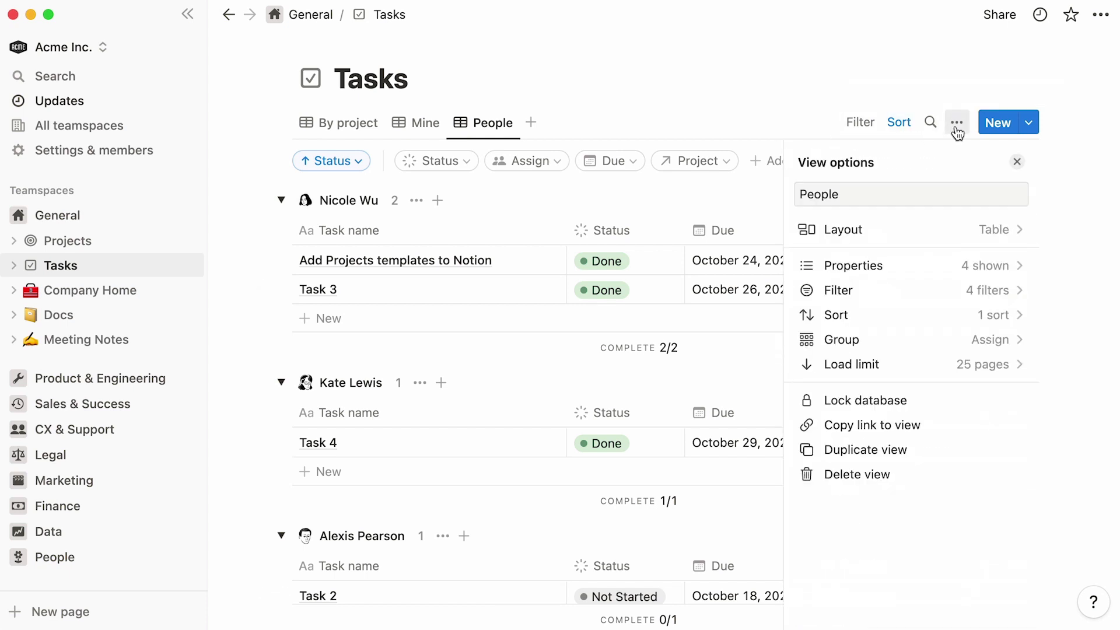
pyautogui.click(916, 267)
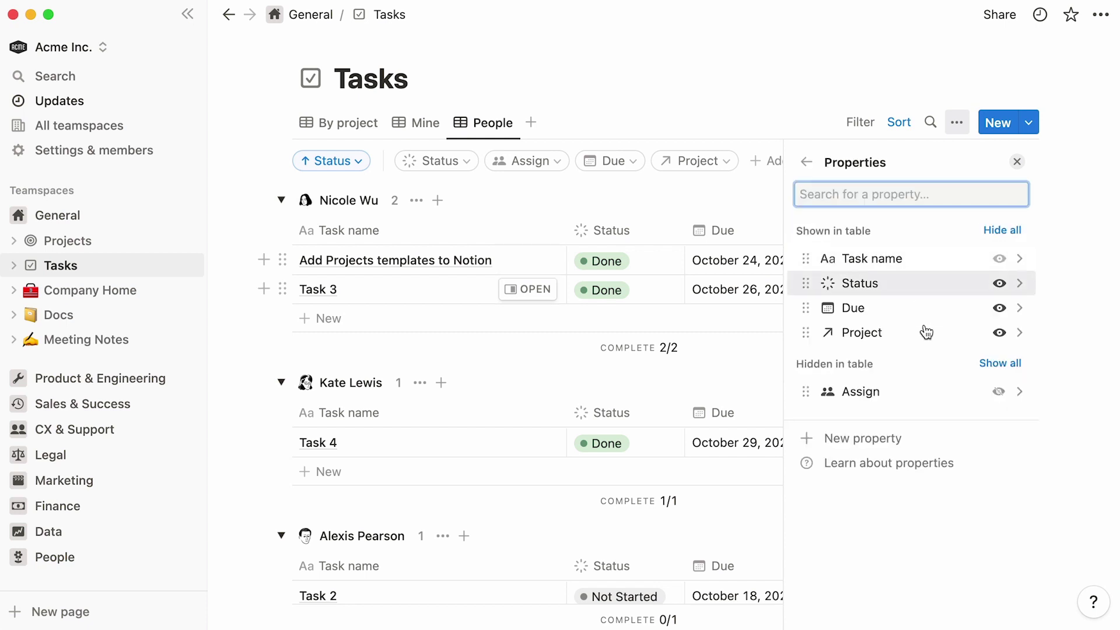
pyautogui.click(934, 441)
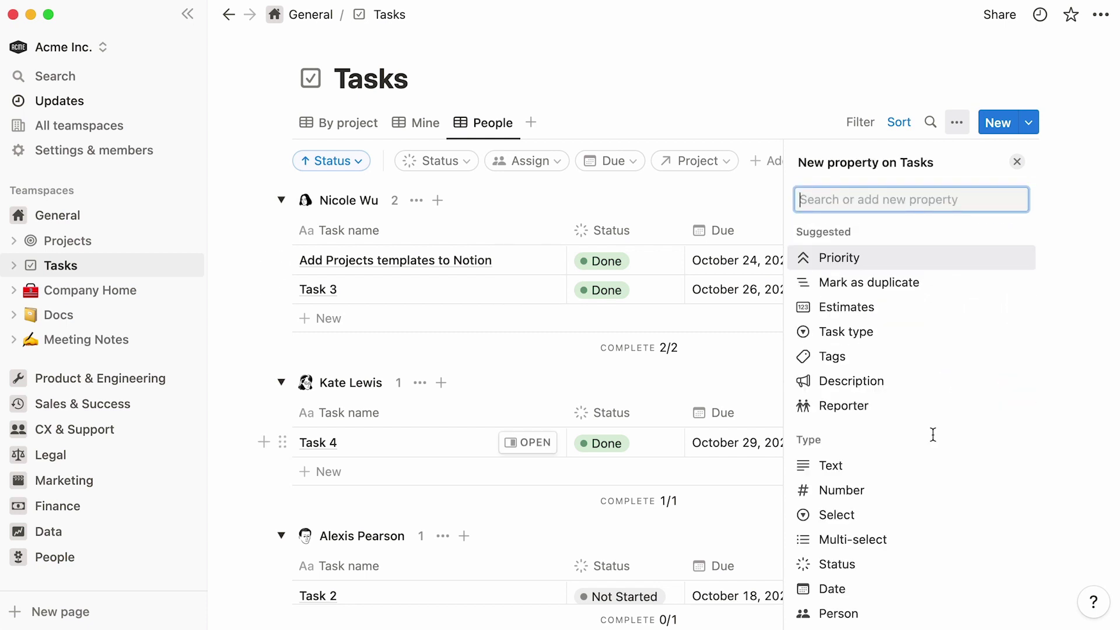
pyautogui.scroll(-5, 933, 435)
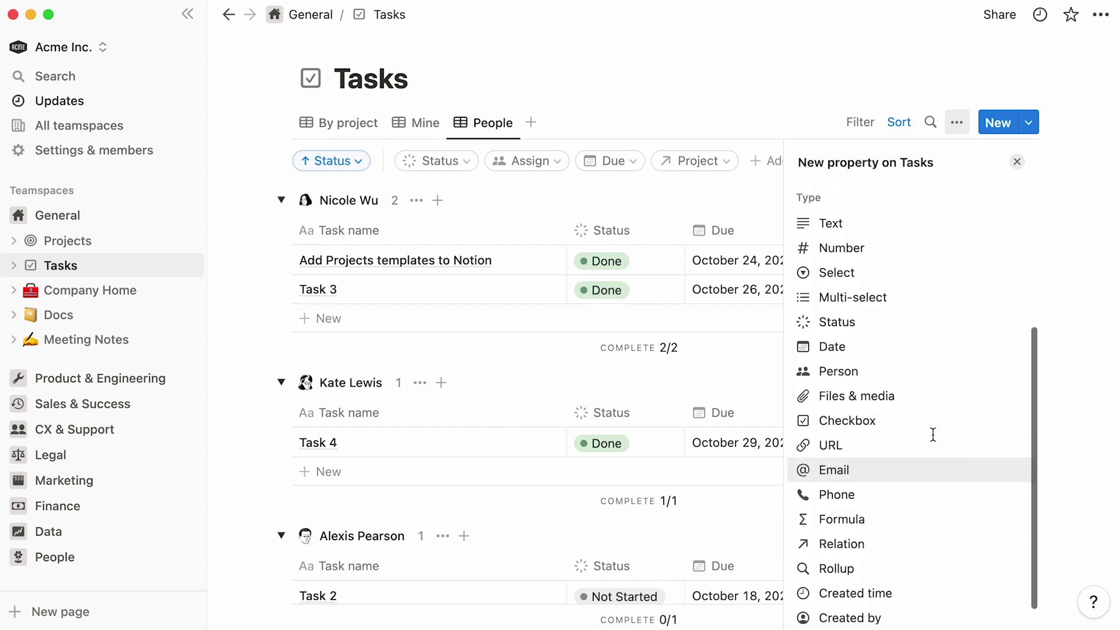
pyautogui.scroll(5, 933, 442)
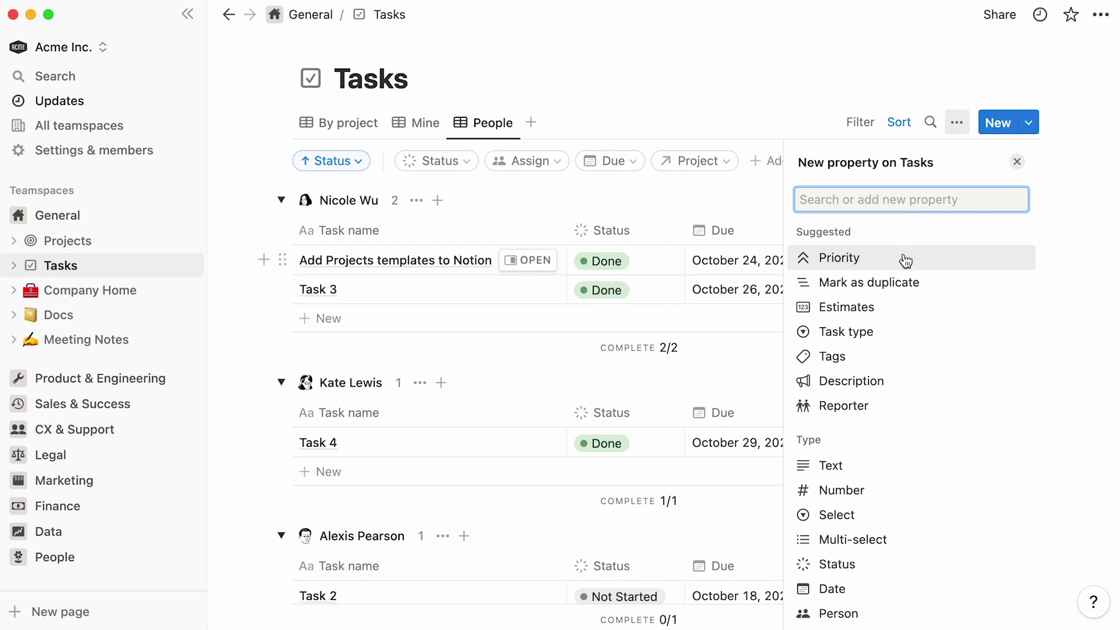
pyautogui.click(906, 259)
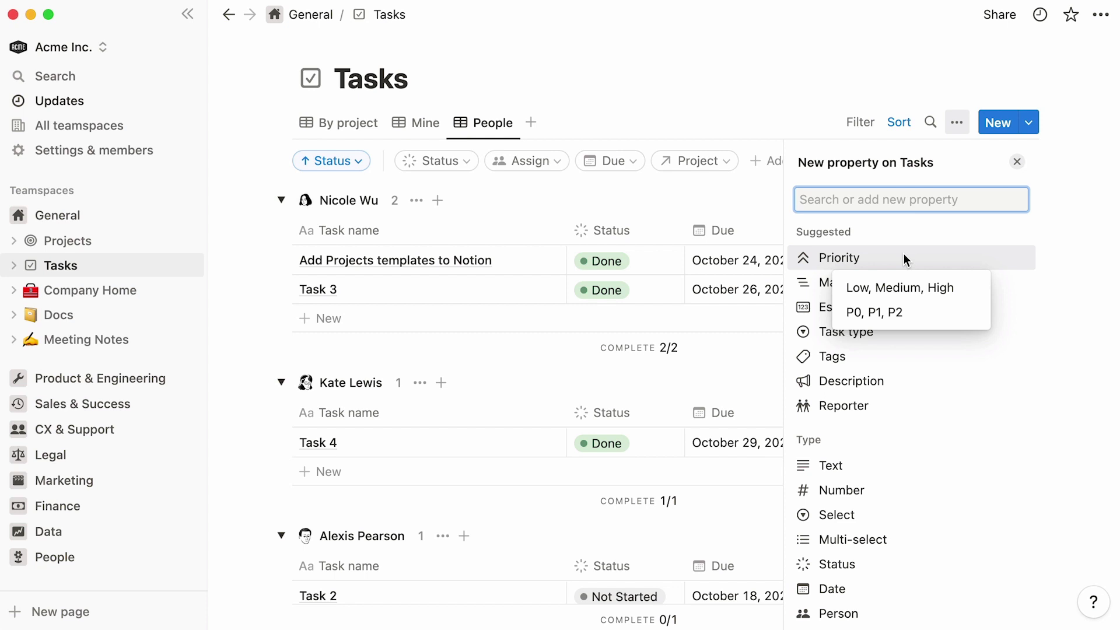
pyautogui.click(932, 297)
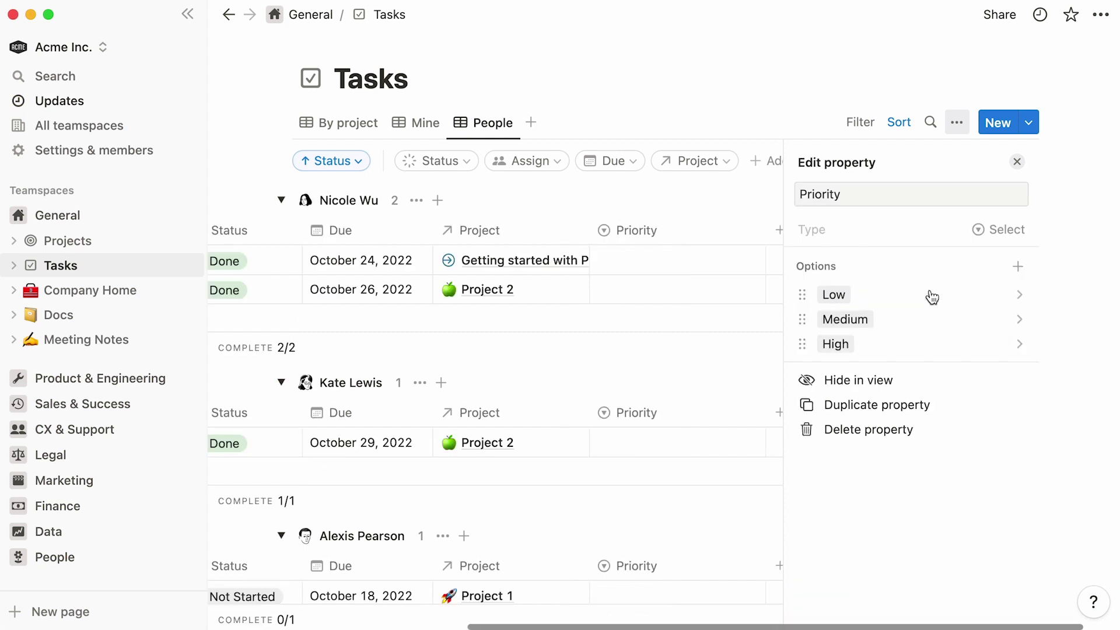
# - Colour the Low priority brown and give the first task a new 'Deprioritized' priority
pyautogui.click(729, 266)
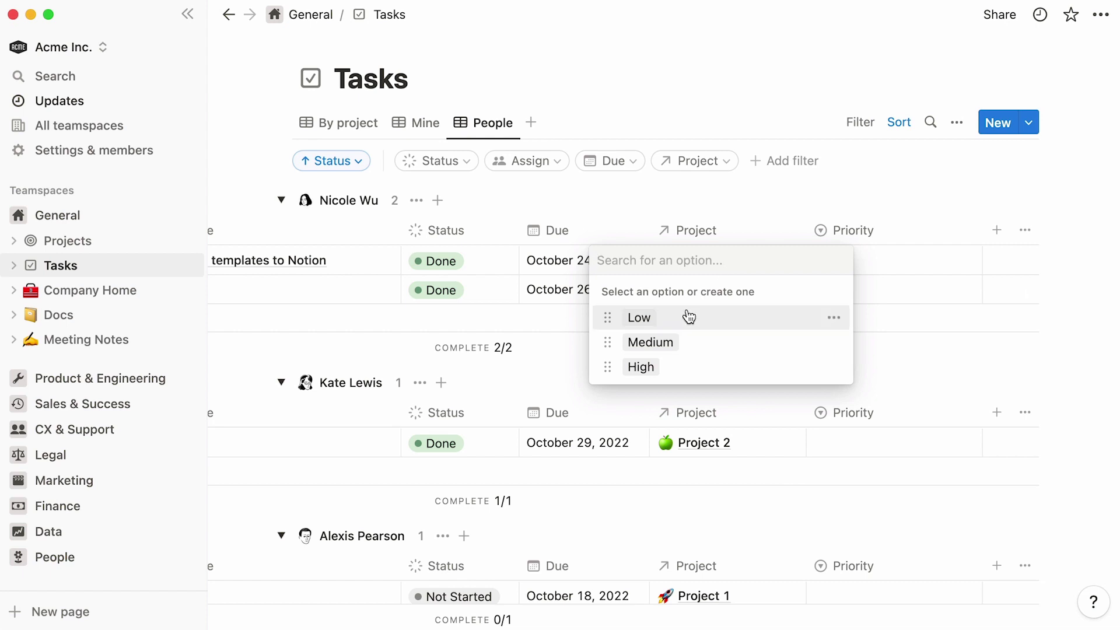
pyautogui.click(834, 319)
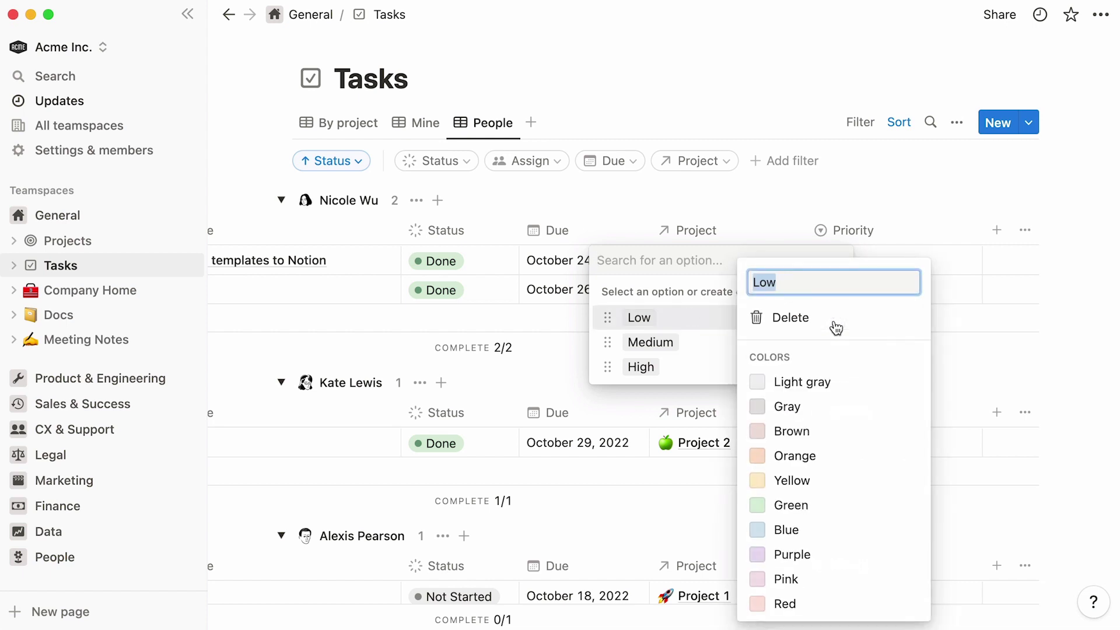
pyautogui.click(840, 433)
pyautogui.click(707, 261)
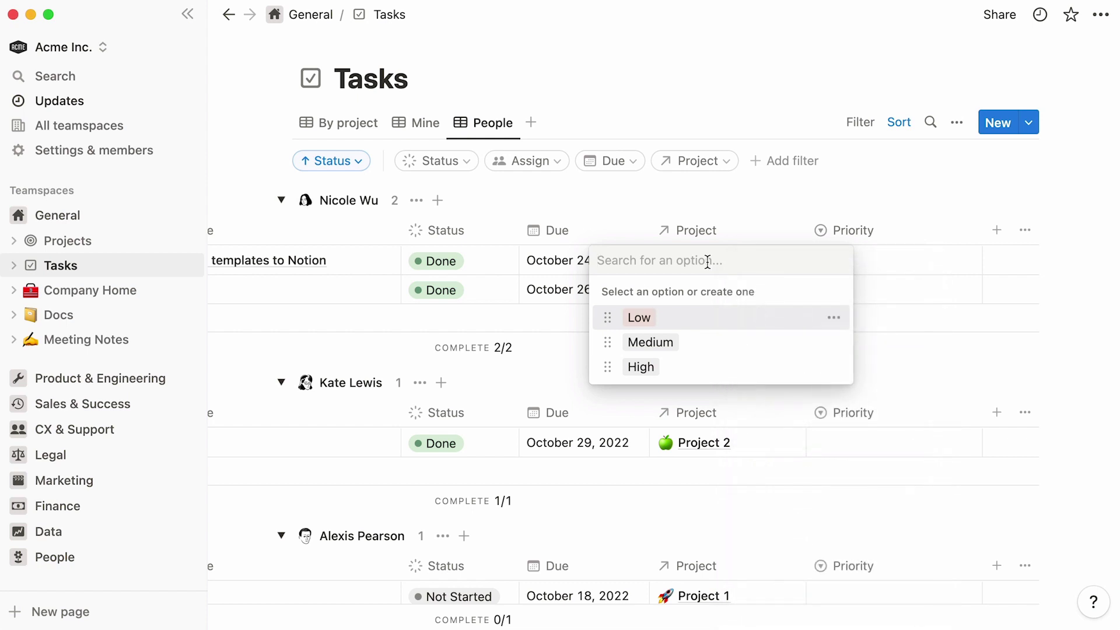
pyautogui.write('Deprioritized')
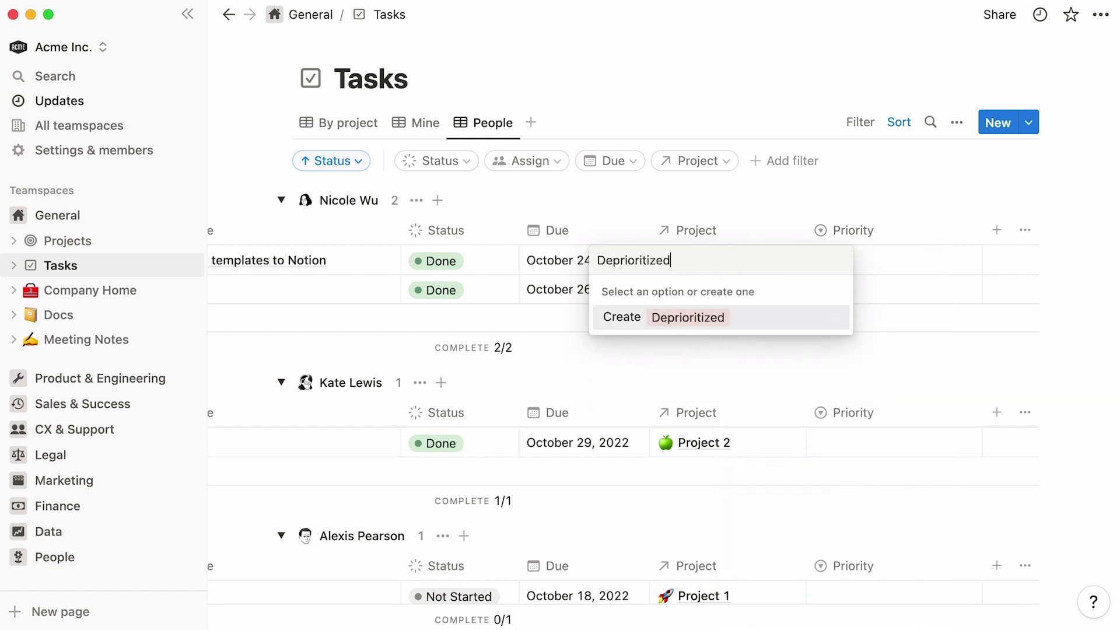
pyautogui.click(750, 321)
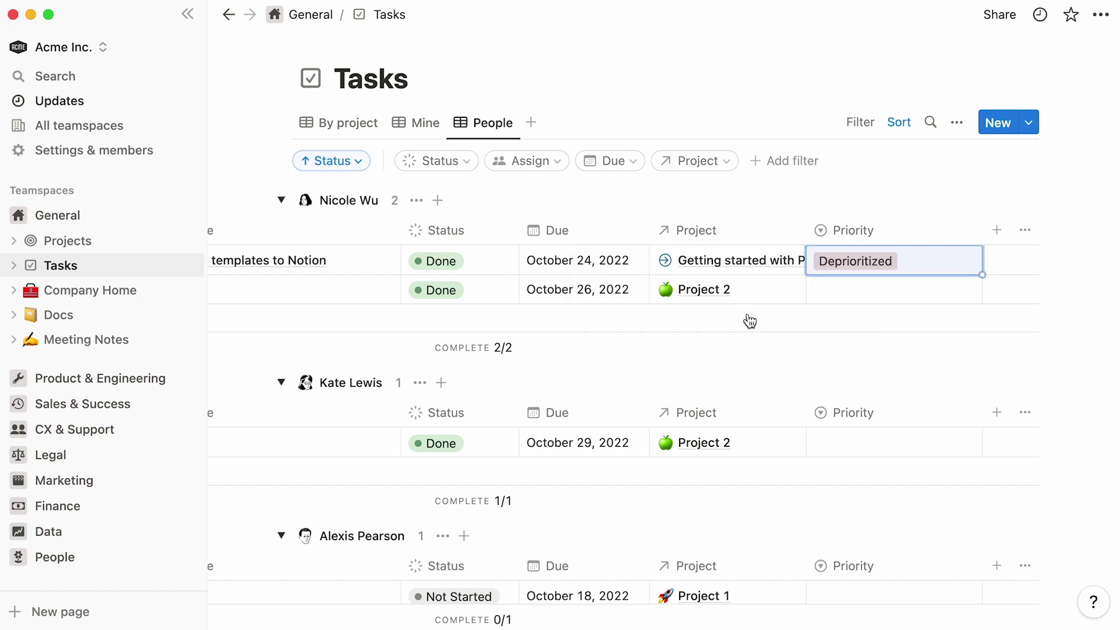
# - Widen the Project column so full project names are visible
pyautogui.moveTo(807, 233); pyautogui.dragTo(913, 240)
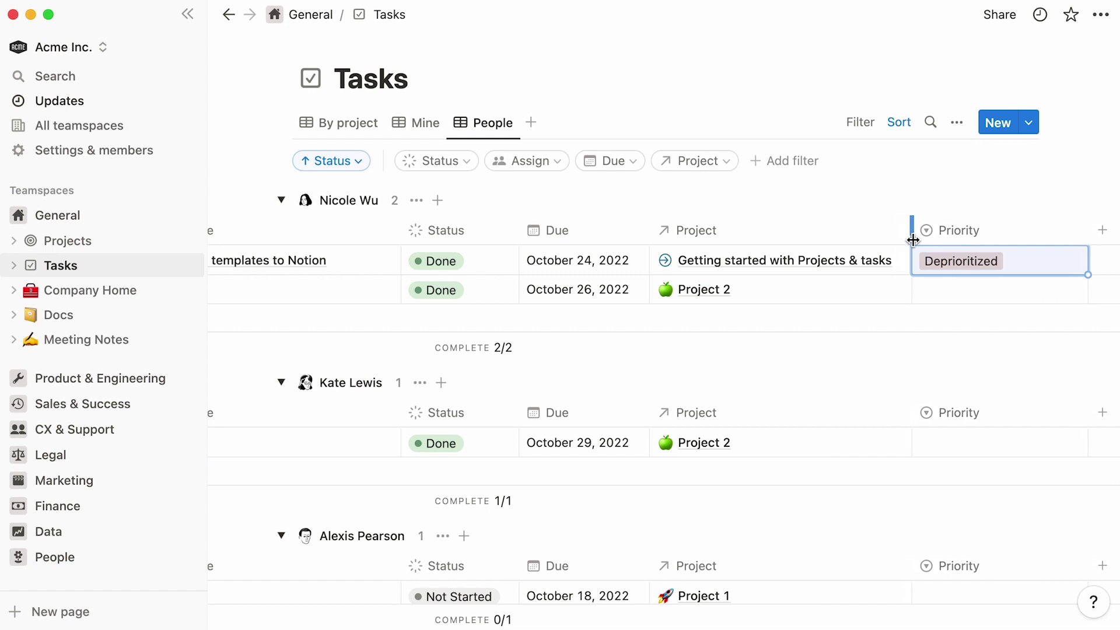
pyautogui.click(968, 179)
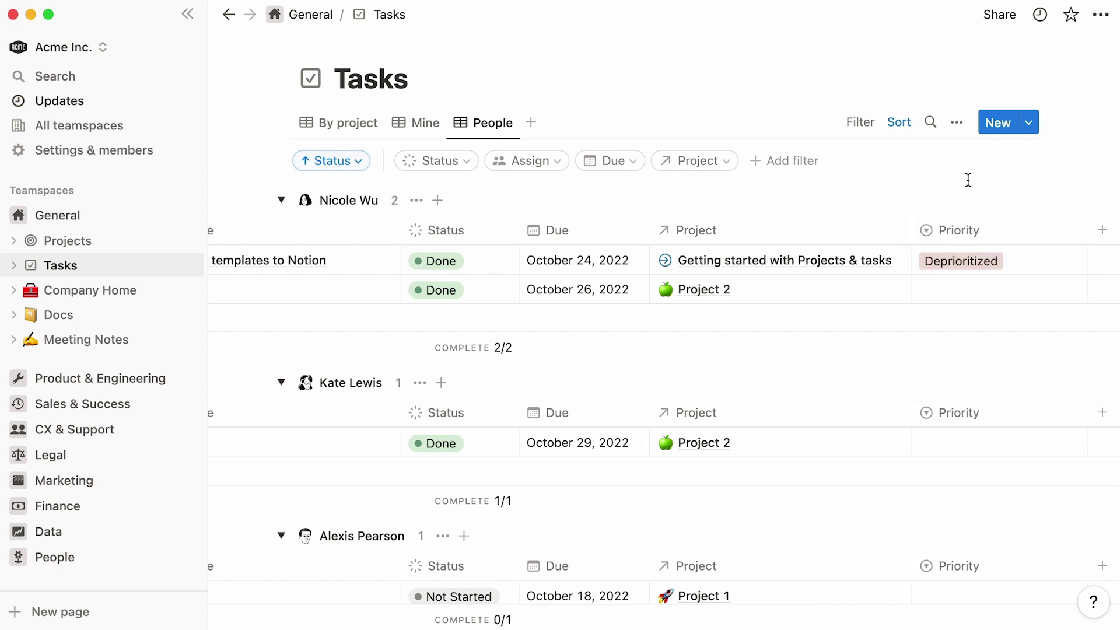
pyautogui.hscroll(-5, 969, 179)
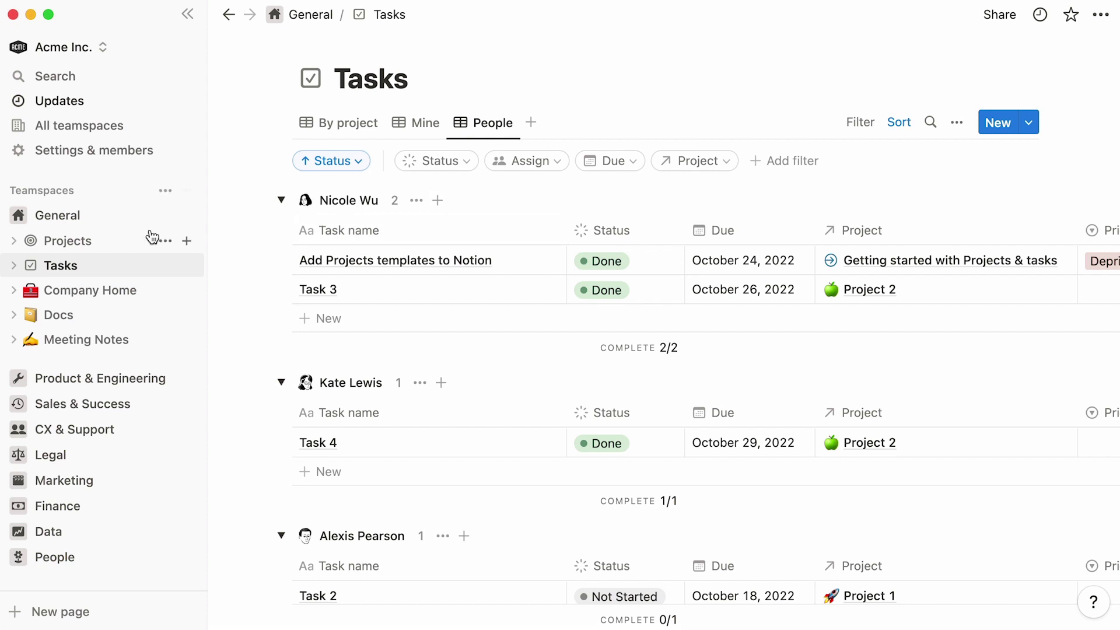
# - Open the Projects board with the sidebar hidden and preview the Getting started project
pyautogui.click(129, 240)
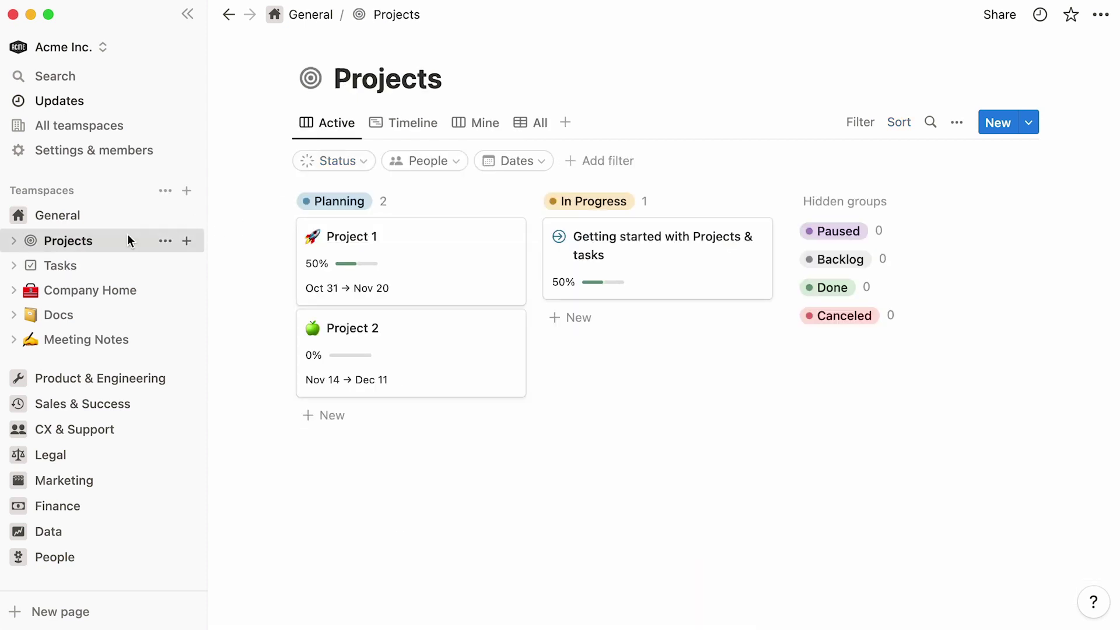
pyautogui.click(186, 14)
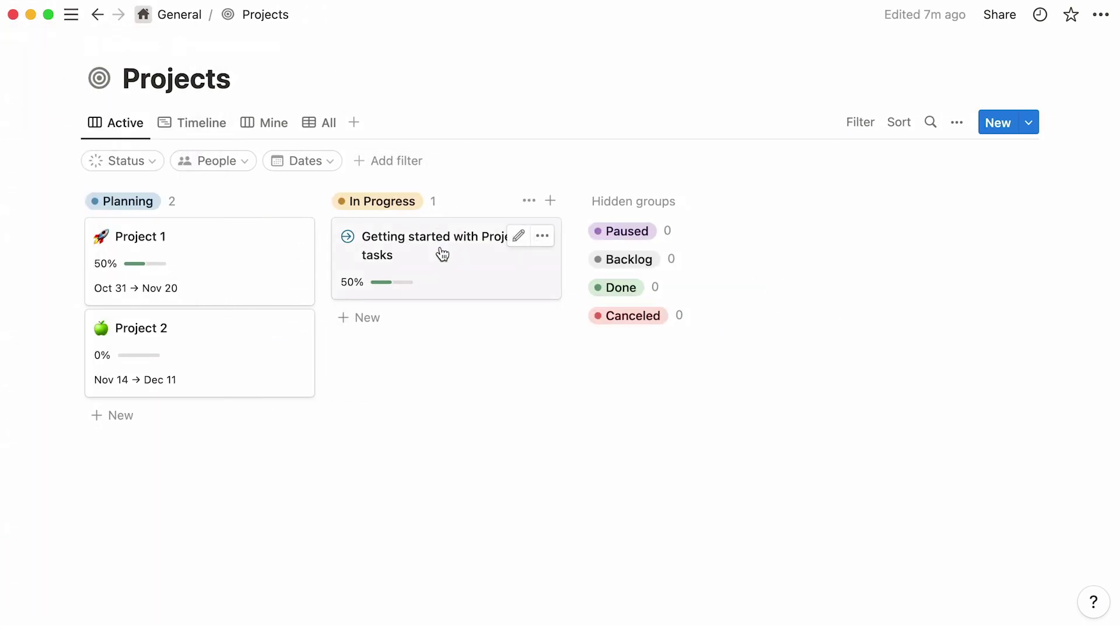
pyautogui.click(442, 255)
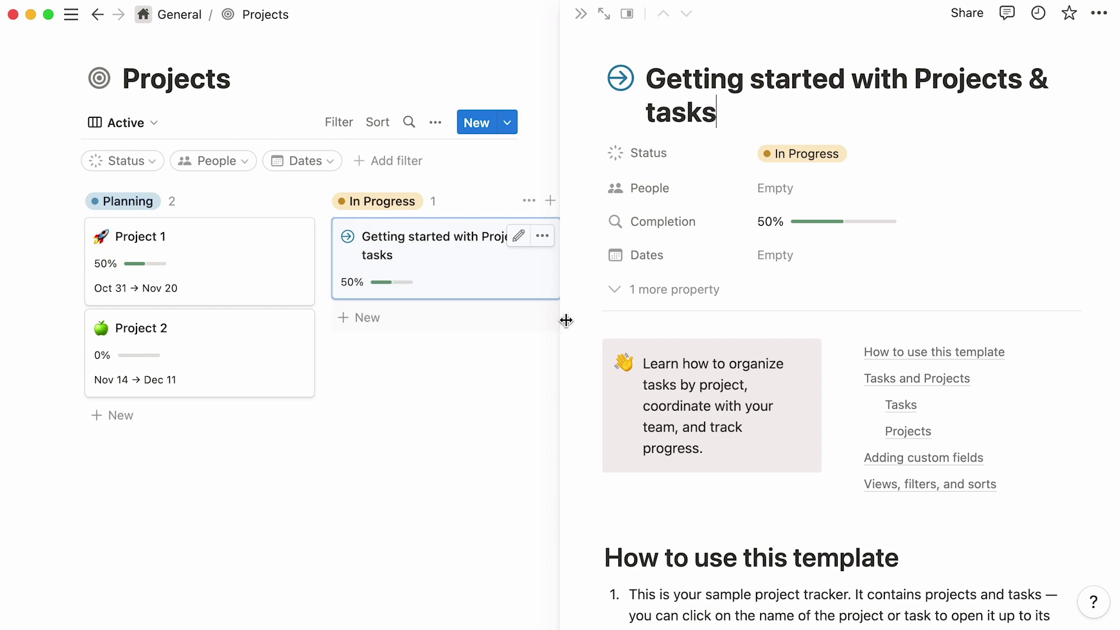
# - Comment 'Added this section' on the Adding custom fields heading, mentioning a teammate
pyautogui.scroll(-6, 572, 323)
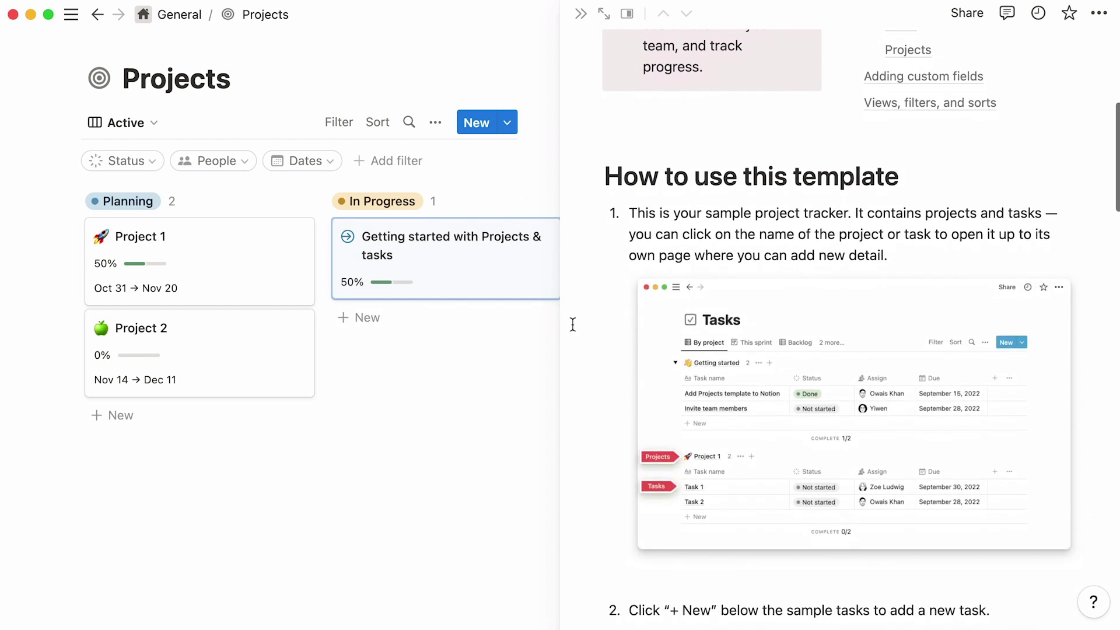
pyautogui.scroll(-4, 572, 324)
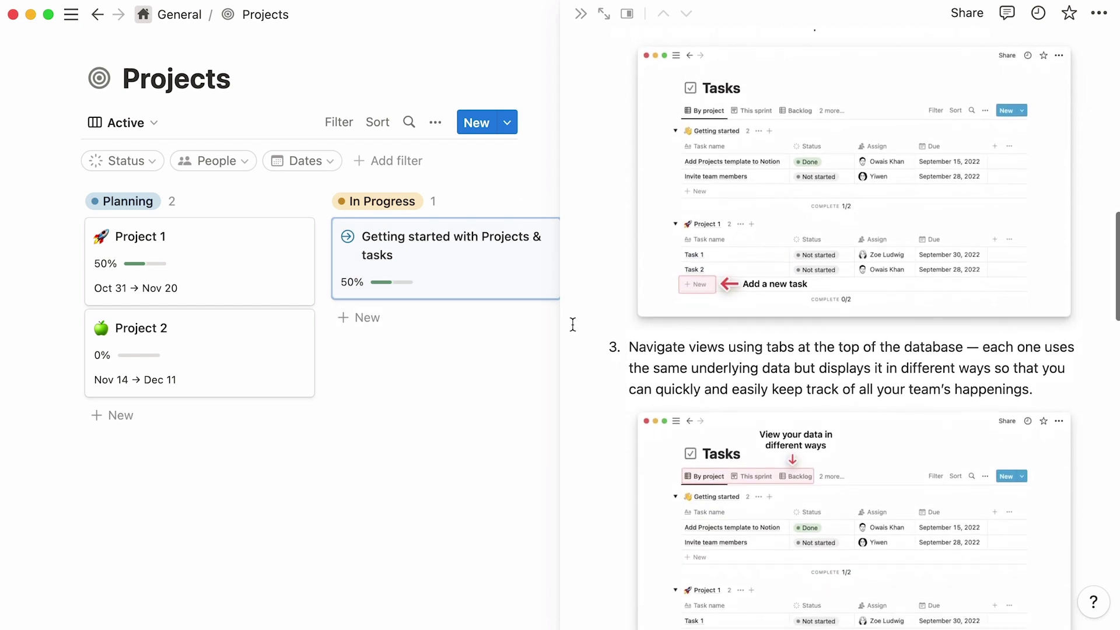
pyautogui.scroll(-15, 572, 325)
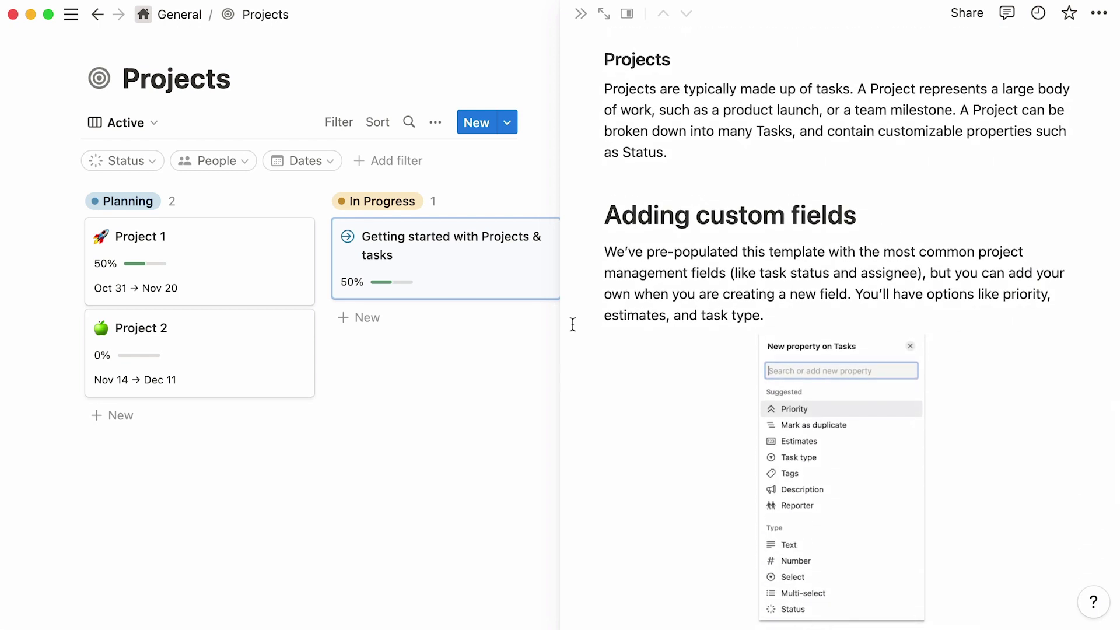
pyautogui.click(592, 215)
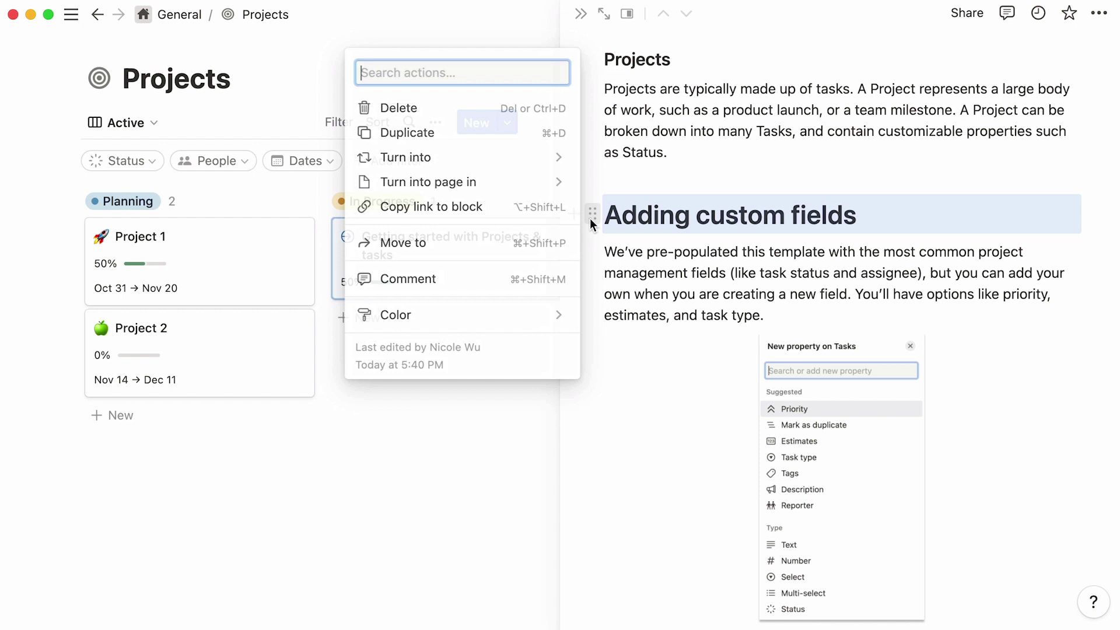
pyautogui.click(486, 285)
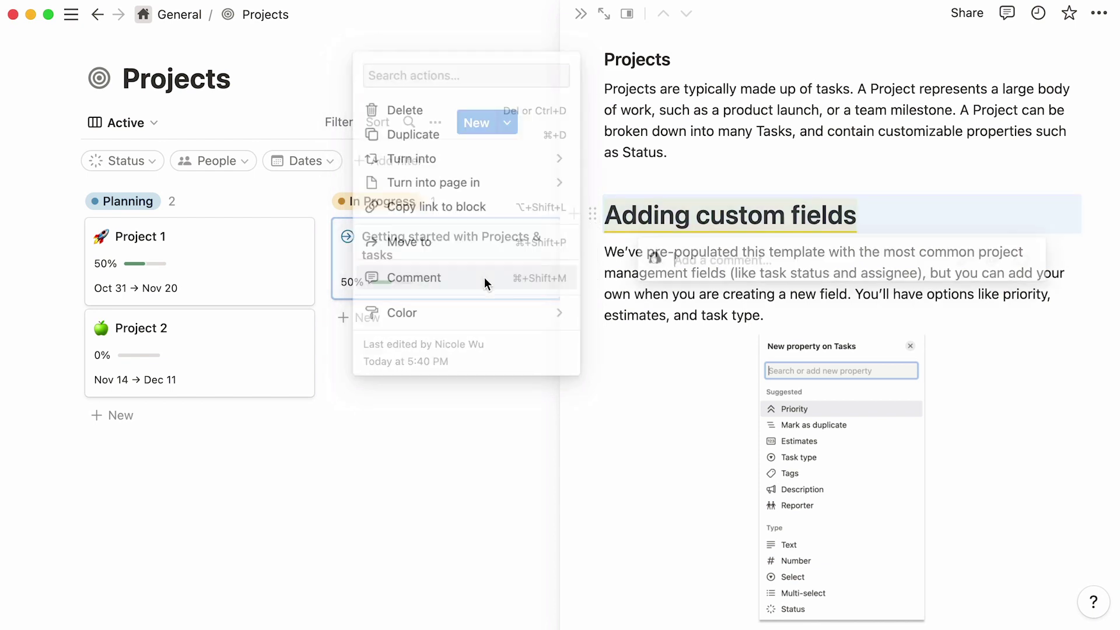
pyautogui.write('Added this se')
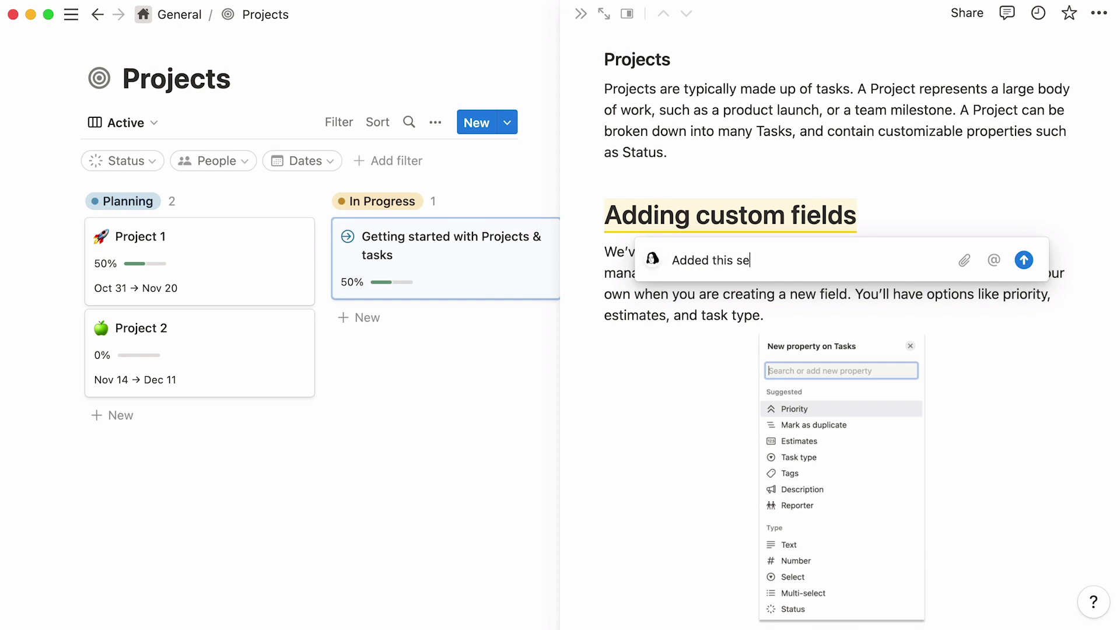
pyautogui.write('ction @doming')
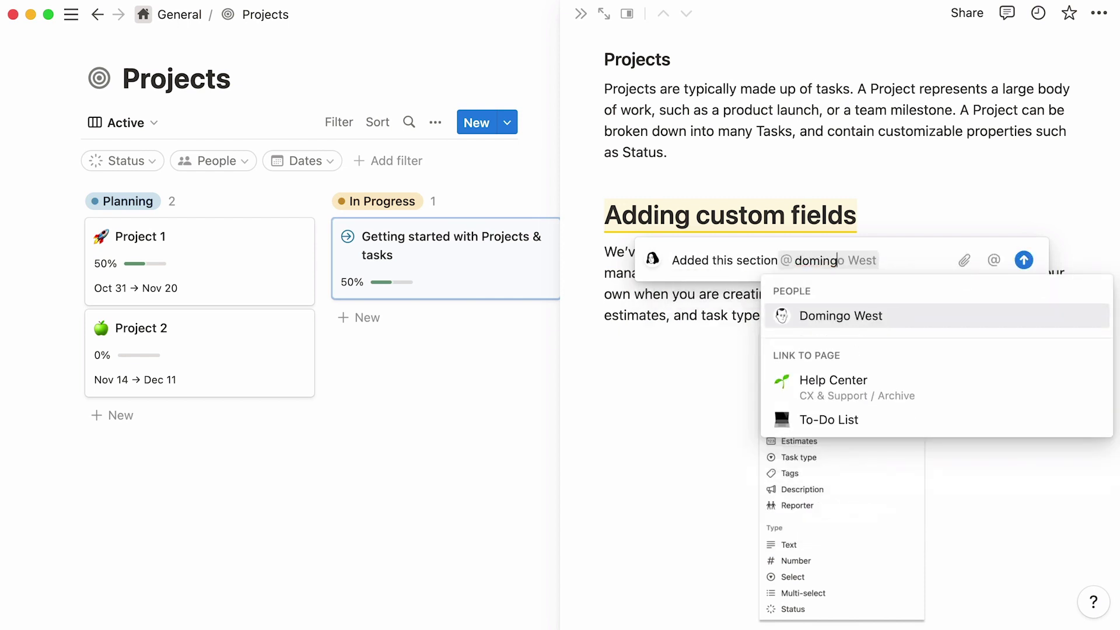
pyautogui.press('Return')
pyautogui.press('Return')
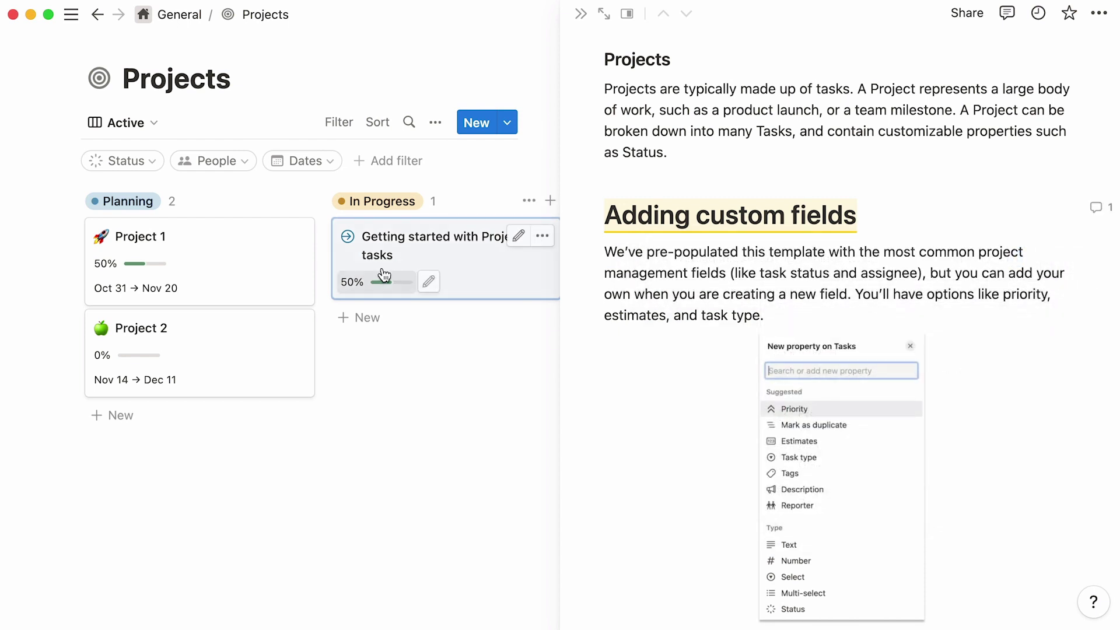
# - Open Project 1 as a full page and retitle it 'Help Center Revamp'
pyautogui.click(249, 257)
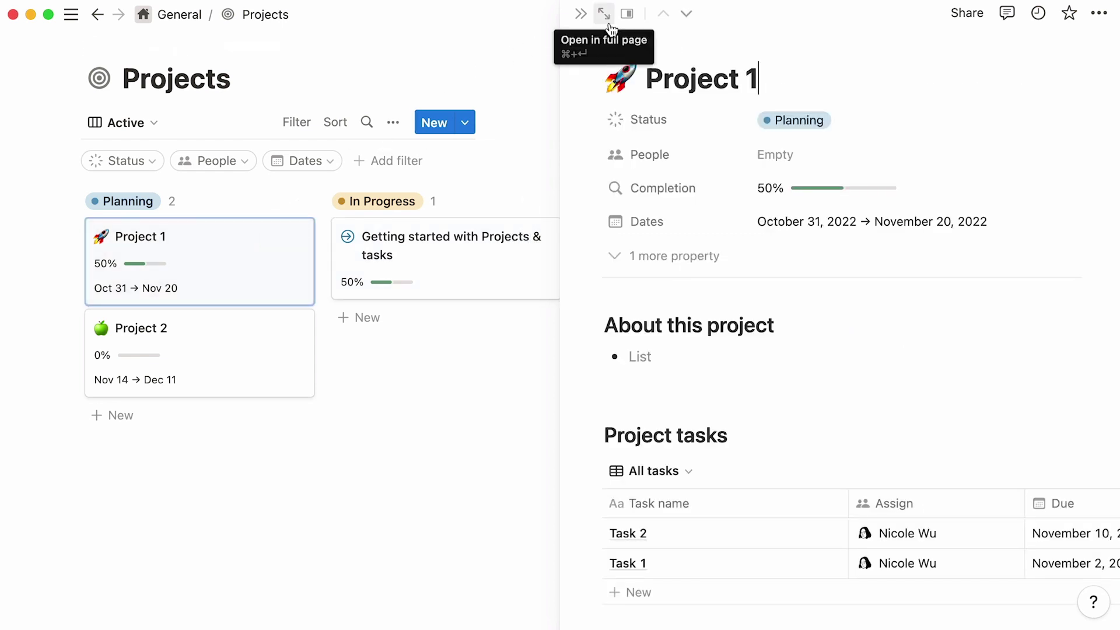
pyautogui.click(609, 26)
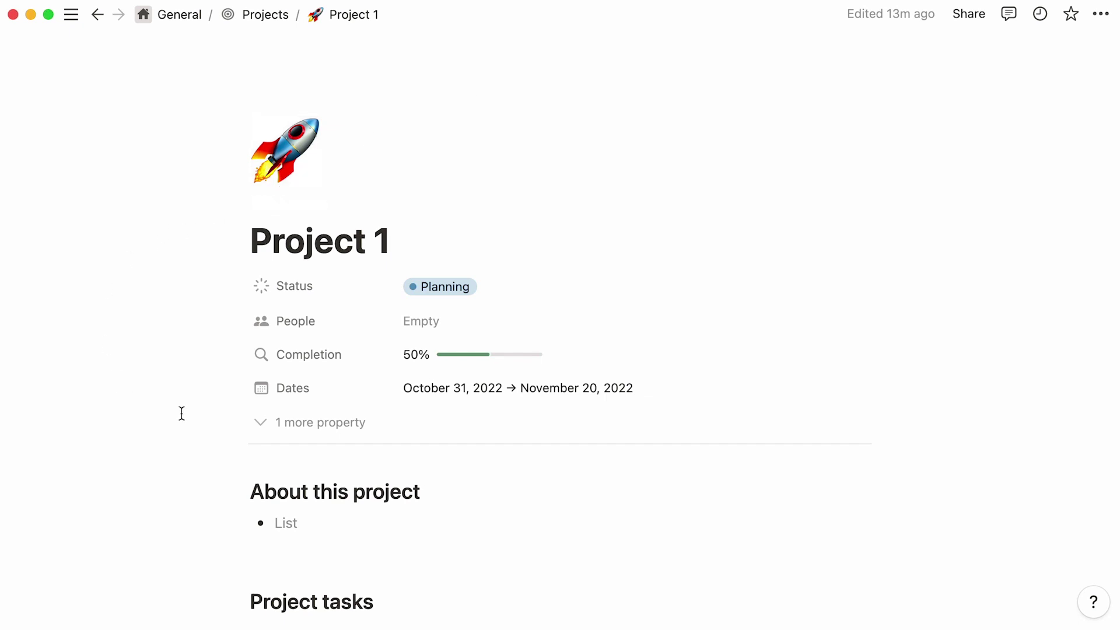
pyautogui.tripleClick(342, 236)
pyautogui.write('H')
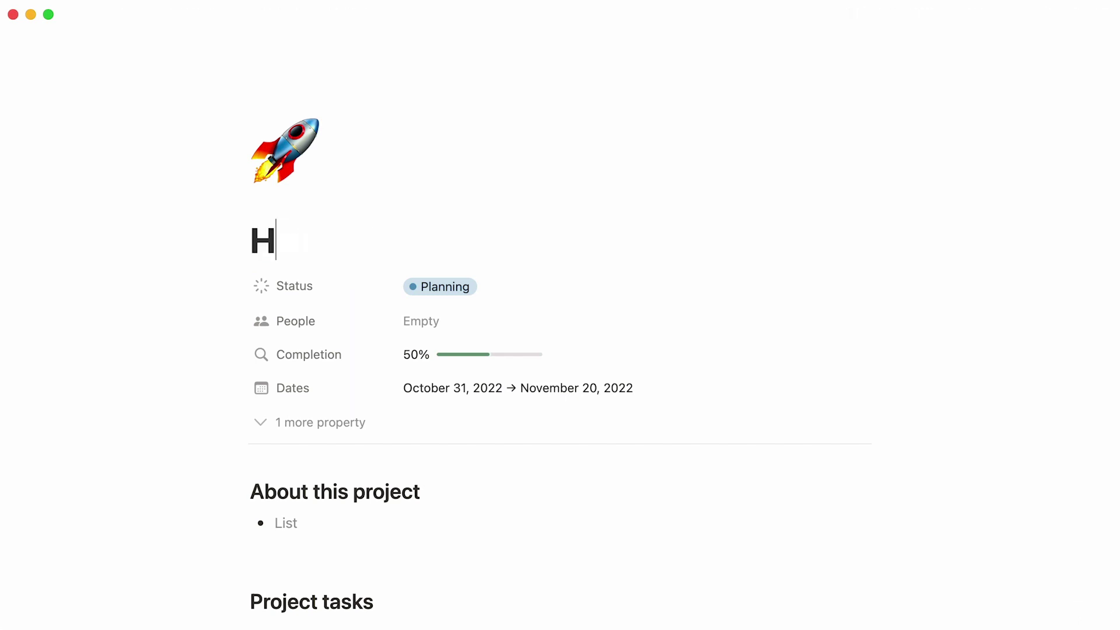
pyautogui.write('elp Center Revamp')
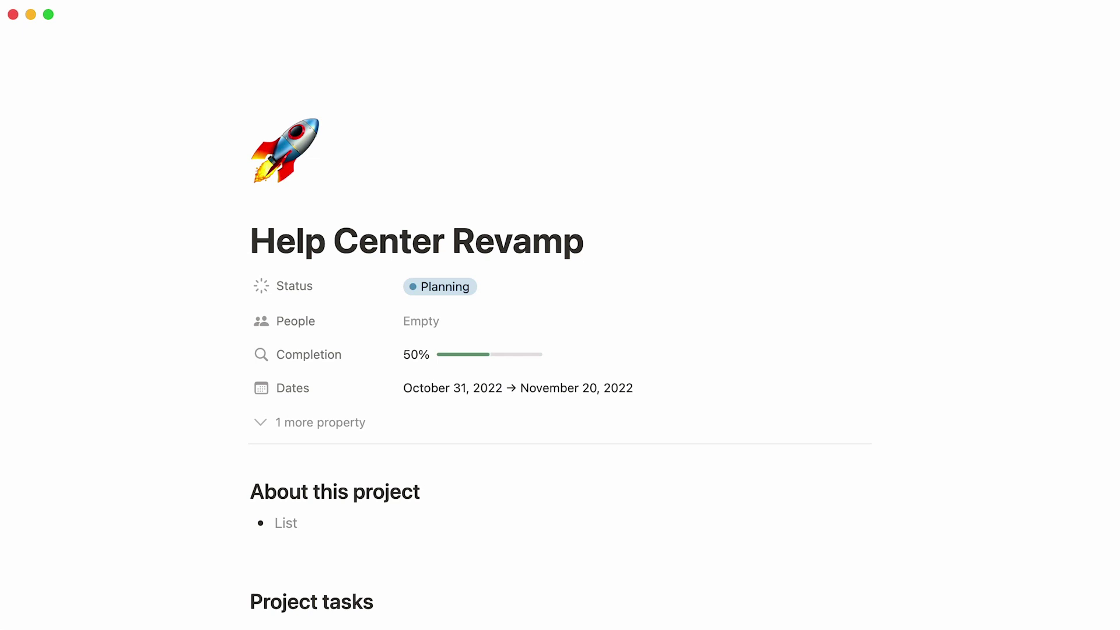
# - Set the project's status to In Progress and assign two teammates in People
pyautogui.click(493, 287)
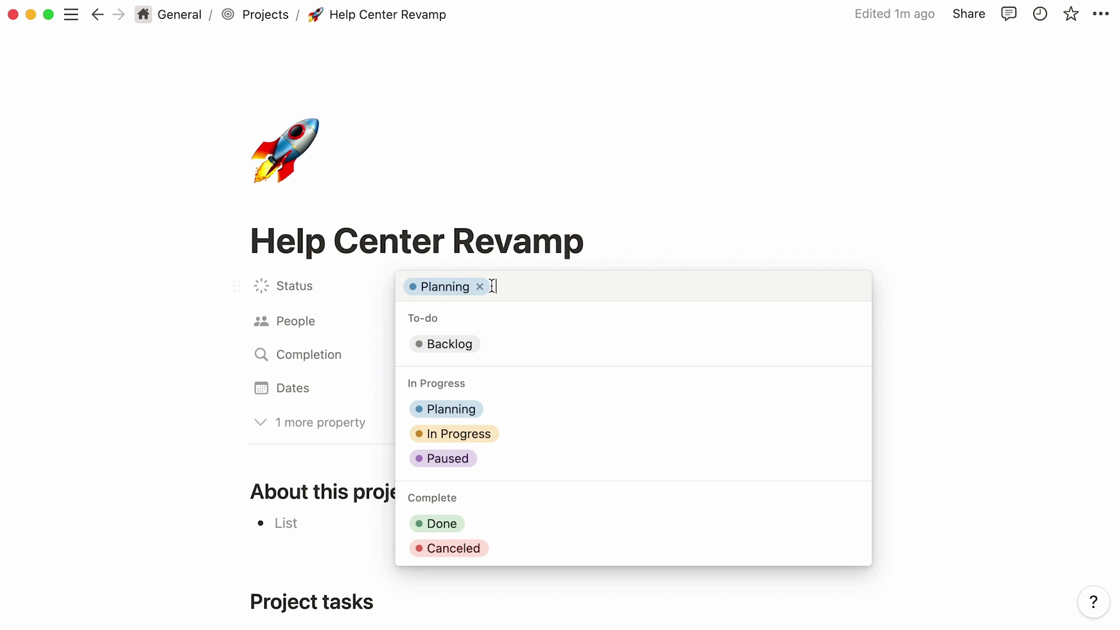
pyautogui.click(522, 434)
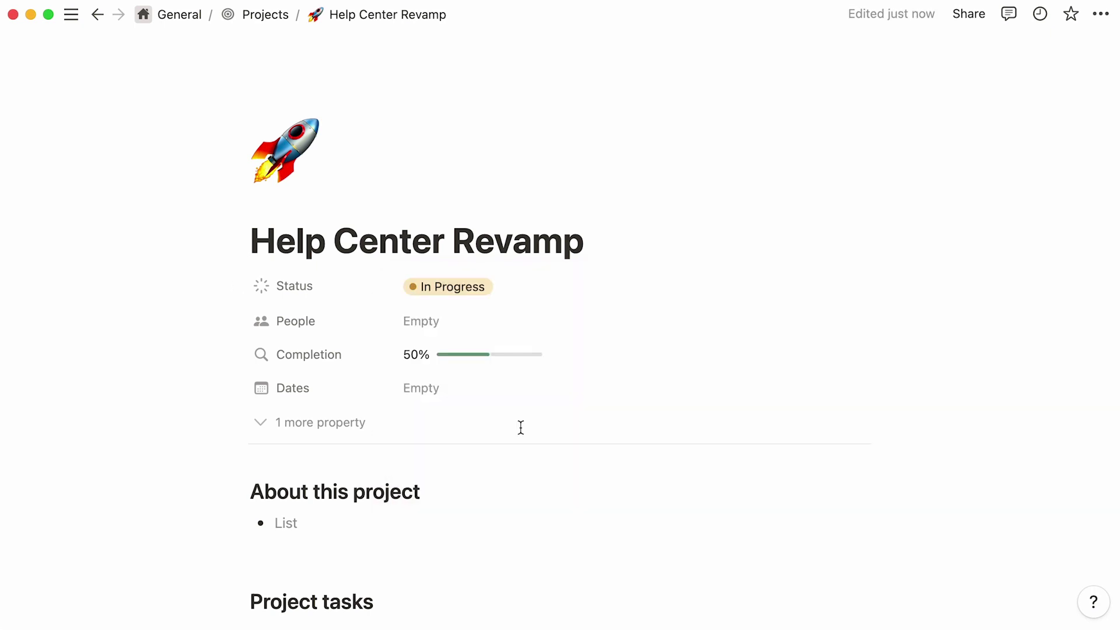
pyautogui.click(518, 324)
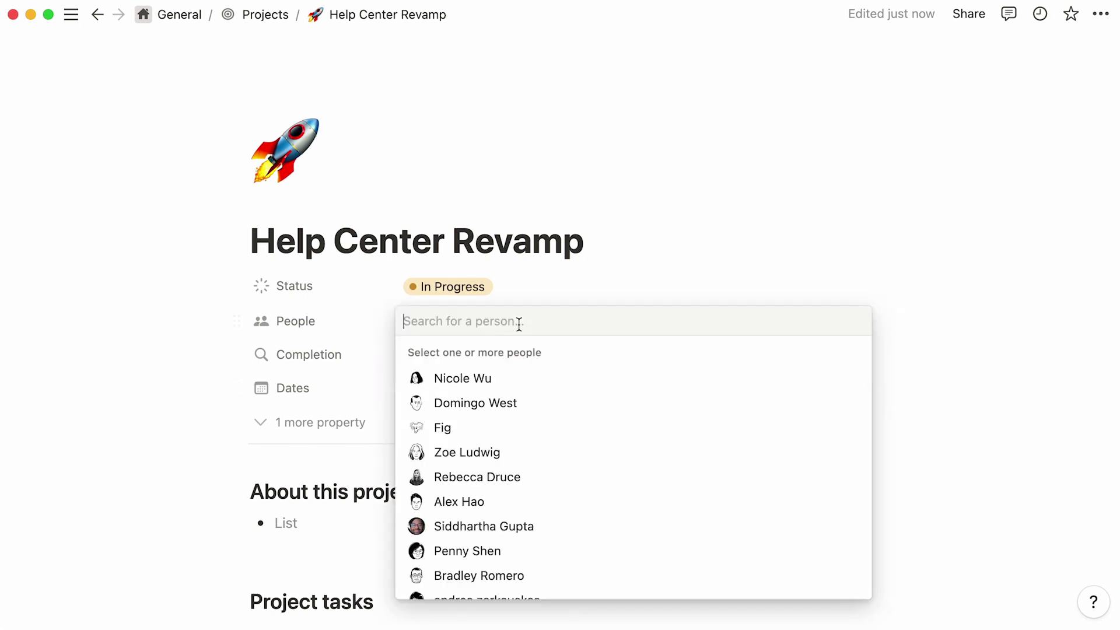
pyautogui.write('bella')
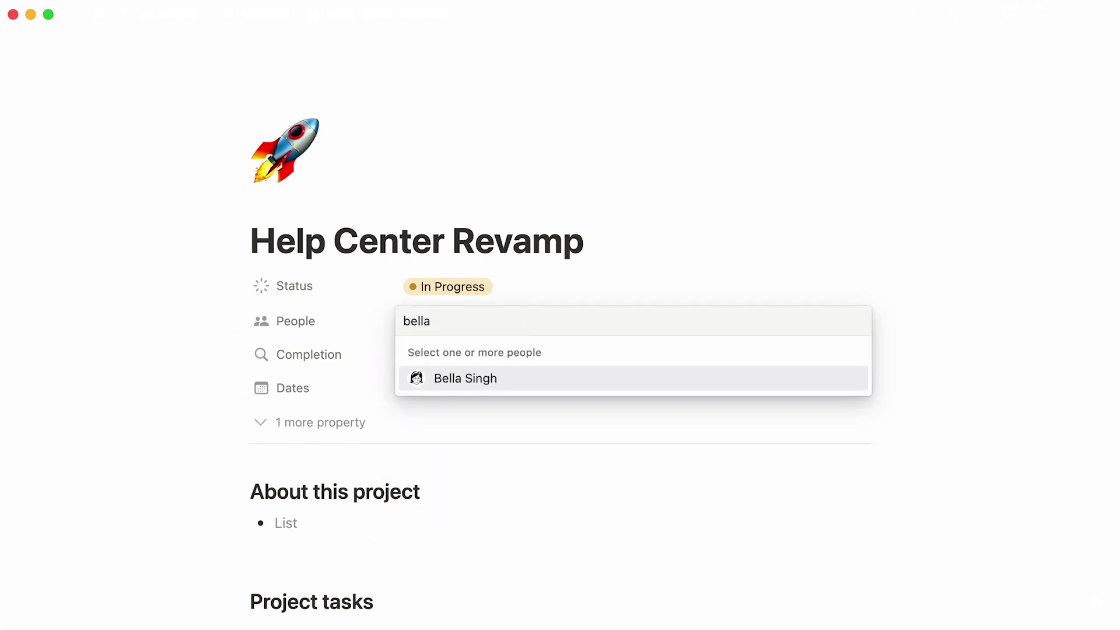
pyautogui.click(543, 380)
pyautogui.write('alexis')
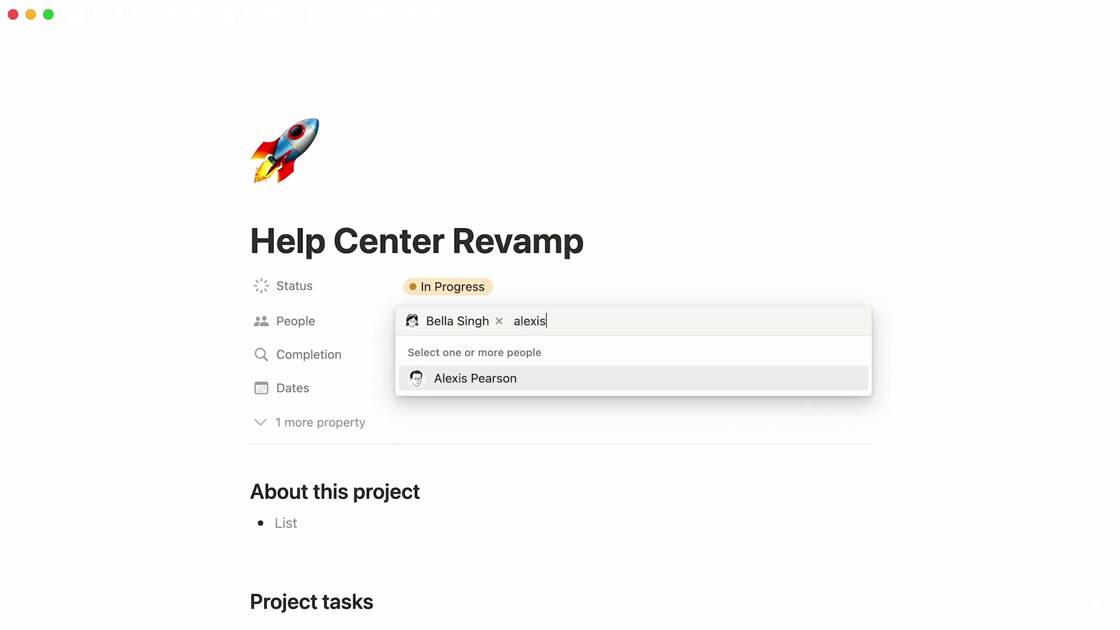
pyautogui.press('Return')
pyautogui.click(650, 291)
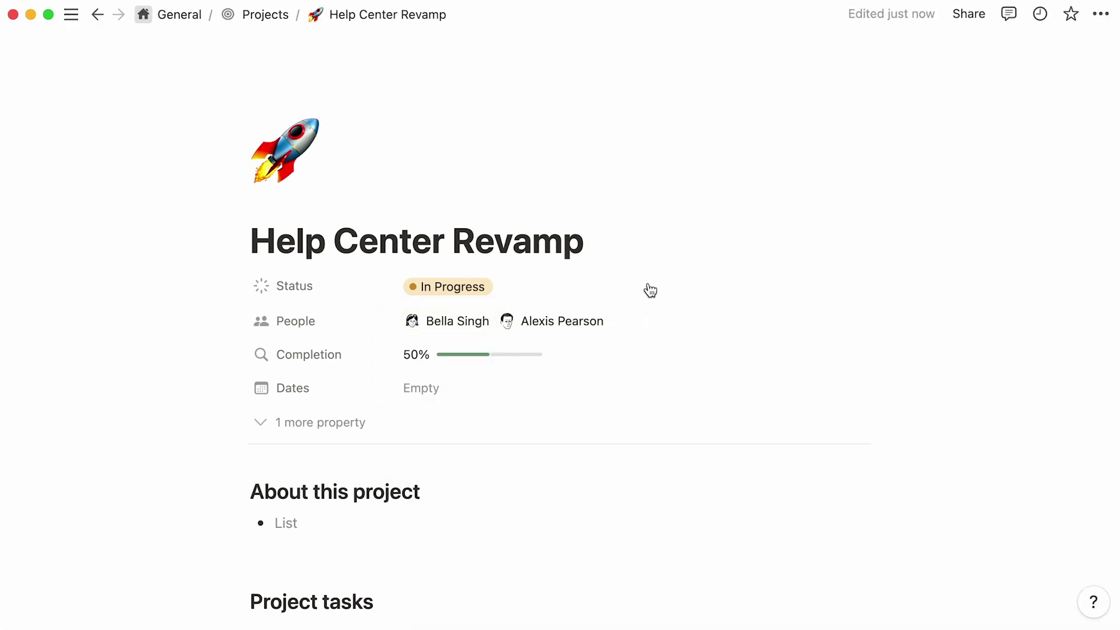
# - Set the project's Dates from November 14 to November 25, 2022
pyautogui.click(496, 398)
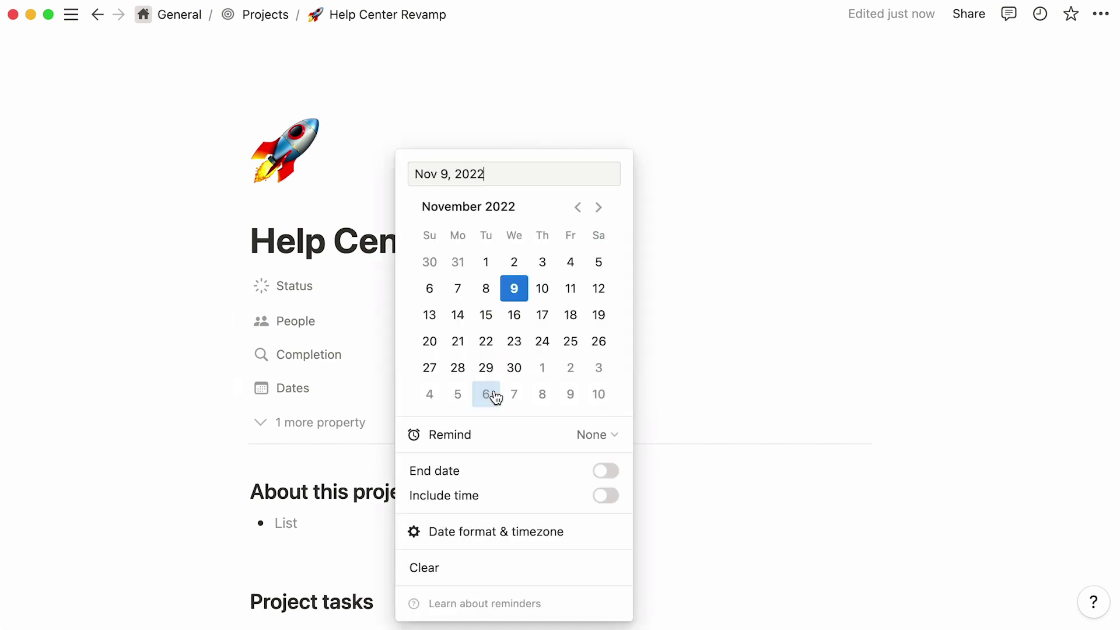
pyautogui.click(462, 321)
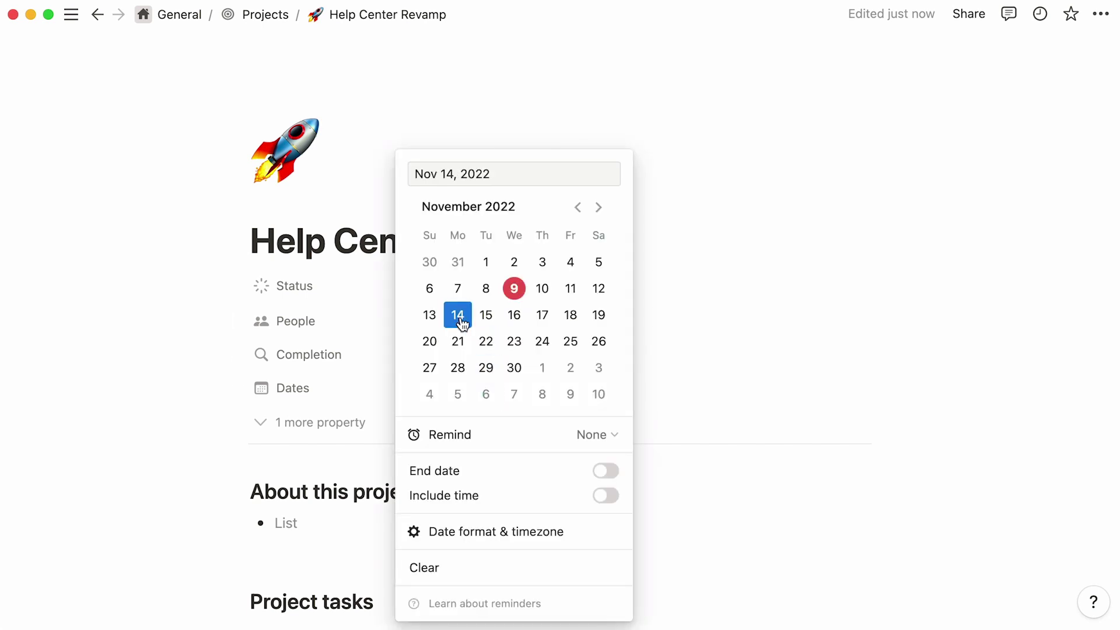
pyautogui.click(605, 471)
pyautogui.click(579, 353)
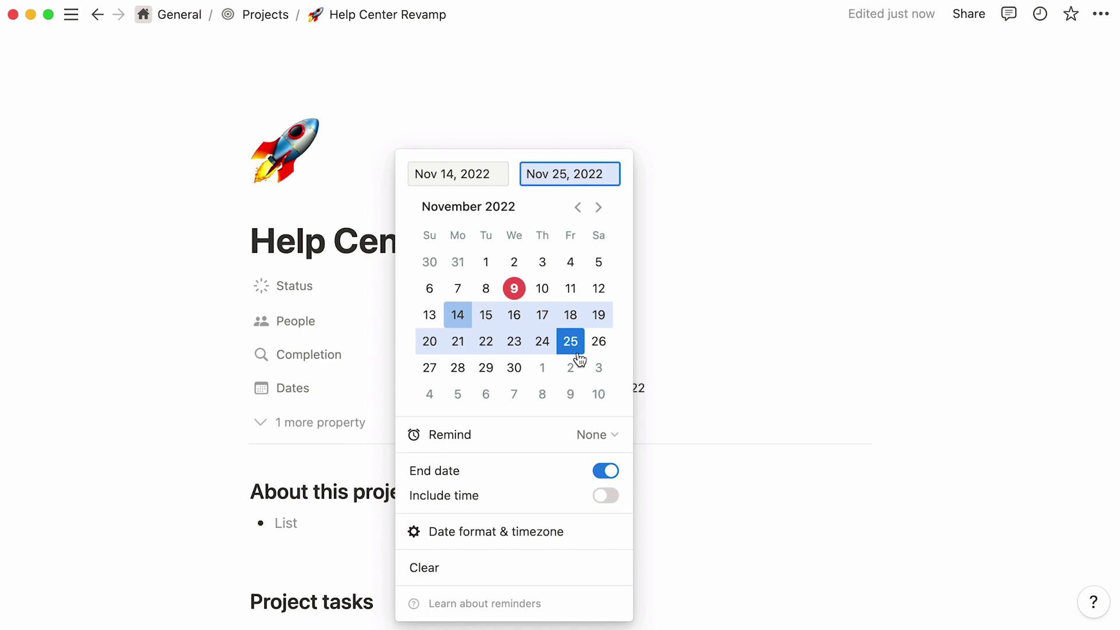
pyautogui.click(709, 325)
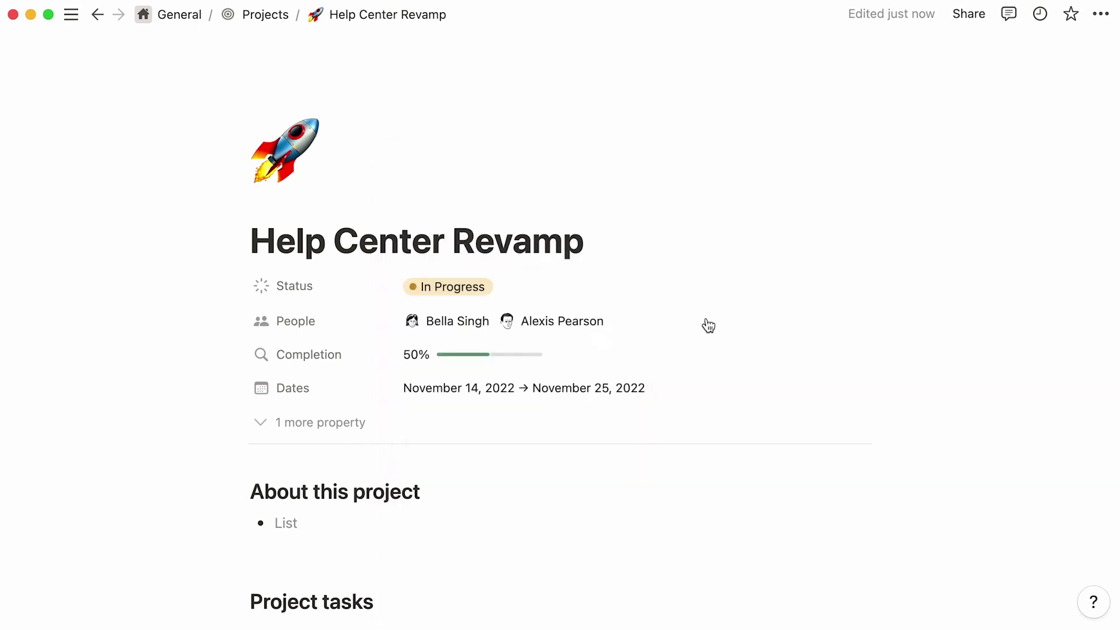
# - Lock the sidebar open and reveal the hidden Tasks property listing Task 1 and Task 2
pyautogui.click(70, 15)
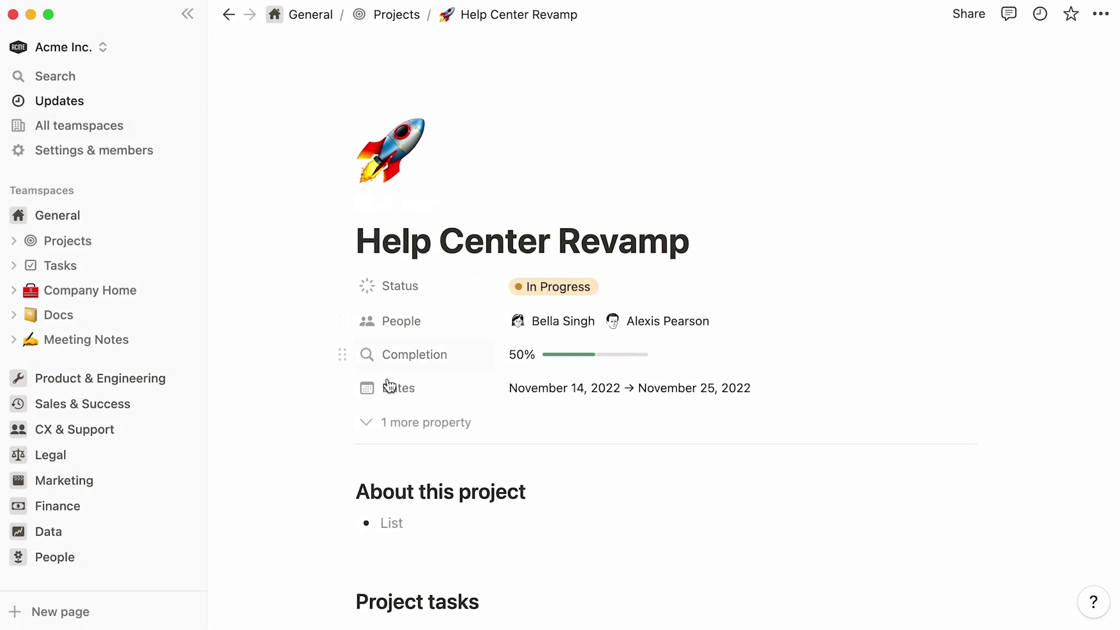
pyautogui.click(398, 423)
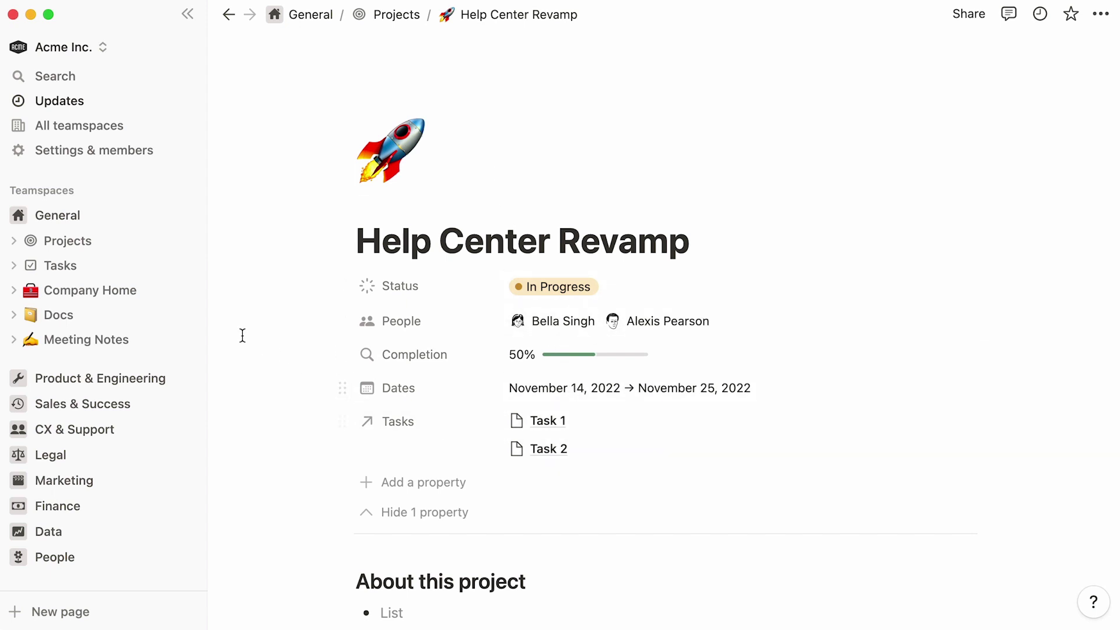
# - In the Tasks database, rename Task 2 to 'Launch customer blog' and Task 1 to 'Upload all new product screenshots'
pyautogui.click(105, 267)
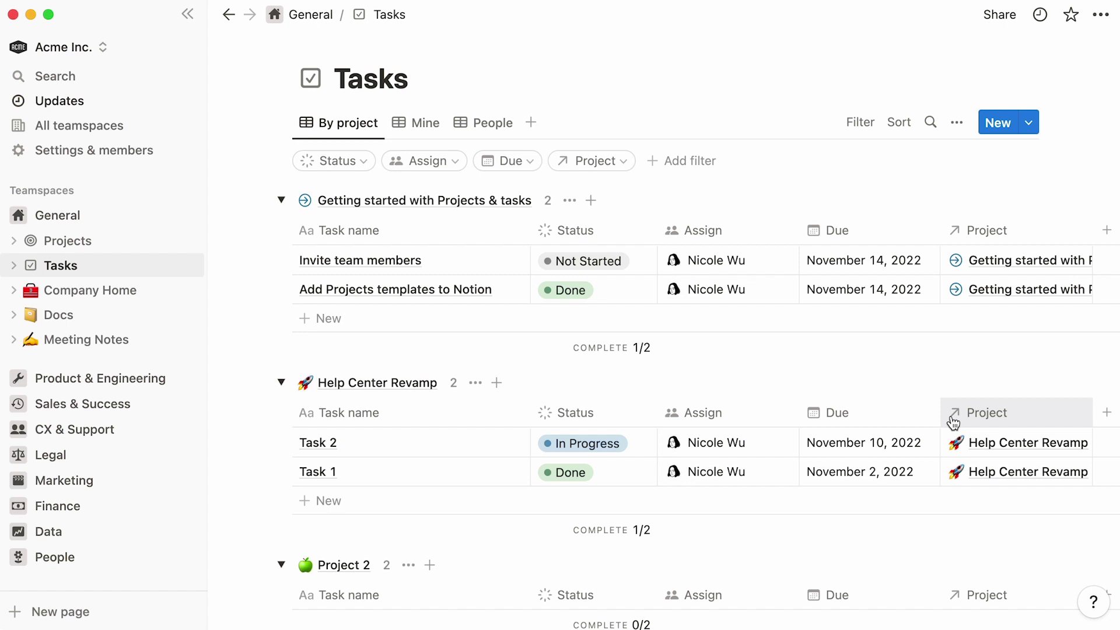
pyautogui.click(454, 441)
pyautogui.press('super+a')
pyautogui.write('Launch customer blo')
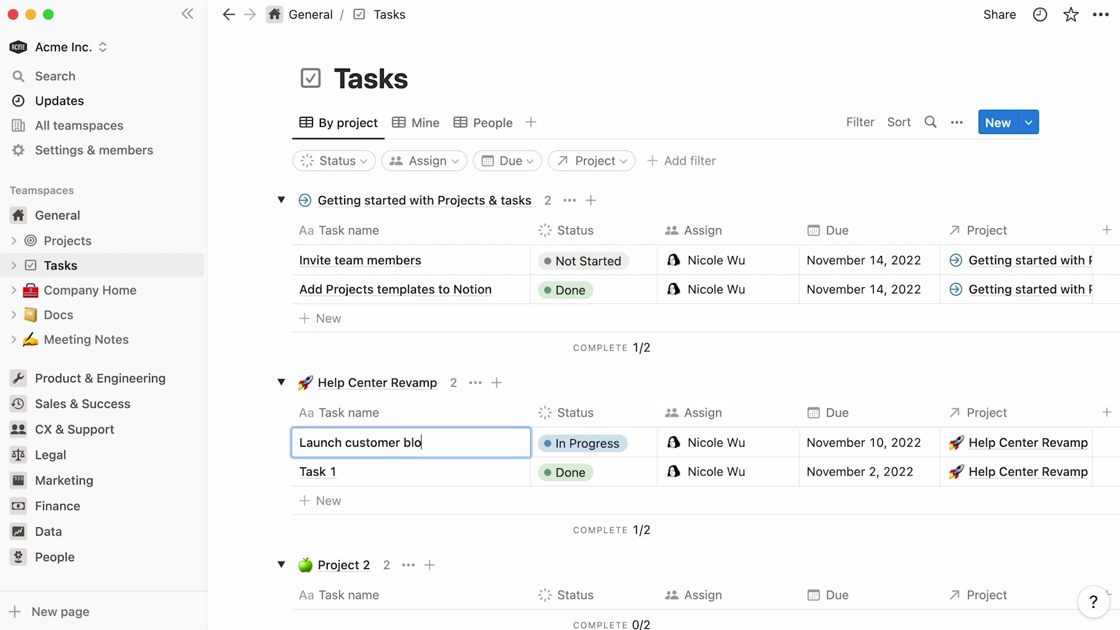
pyautogui.write('g')
pyautogui.click(411, 468)
pyautogui.press('super+a')
pyautogui.write('Upl')
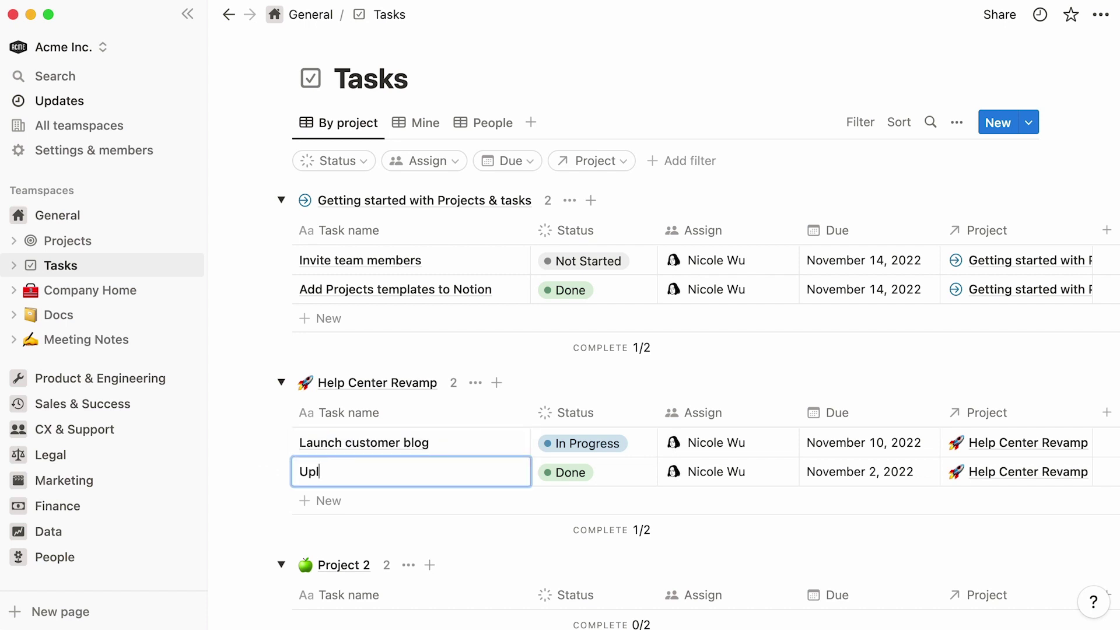
pyautogui.write('oad all new product screenshots')
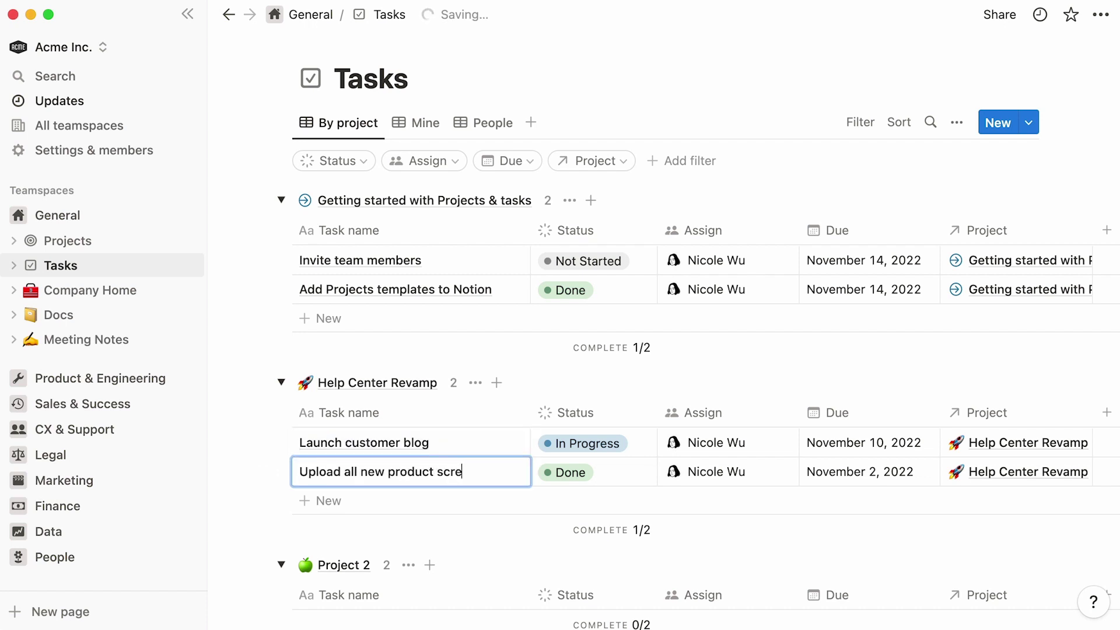
# - Commit the new task name and open Help Center Revamp as a full page with Tasks shown
pyautogui.click(233, 481)
pyautogui.click(348, 385)
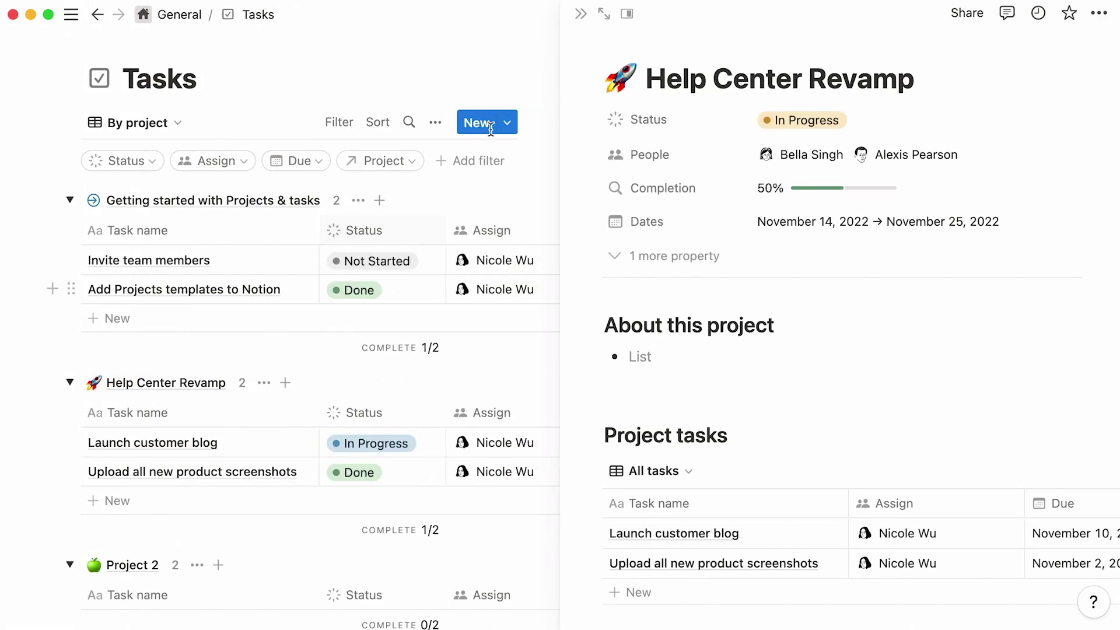
pyautogui.click(599, 19)
pyautogui.click(326, 423)
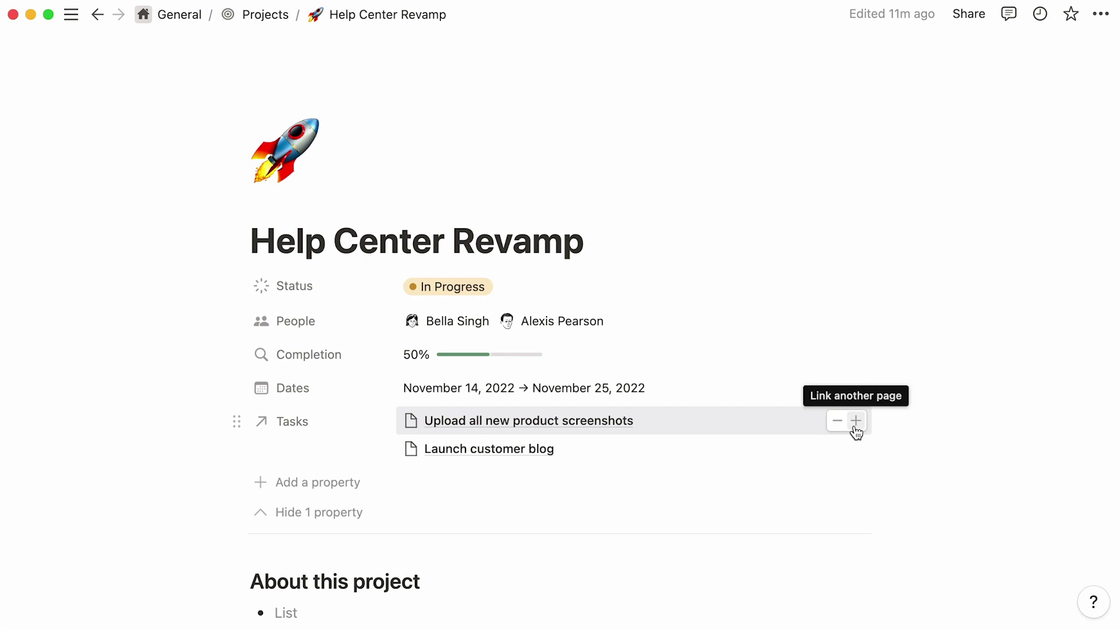
# - Link 'Embed all YouTube tutorials in articles' and a newly created 'Final website audit' task
pyautogui.click(856, 421)
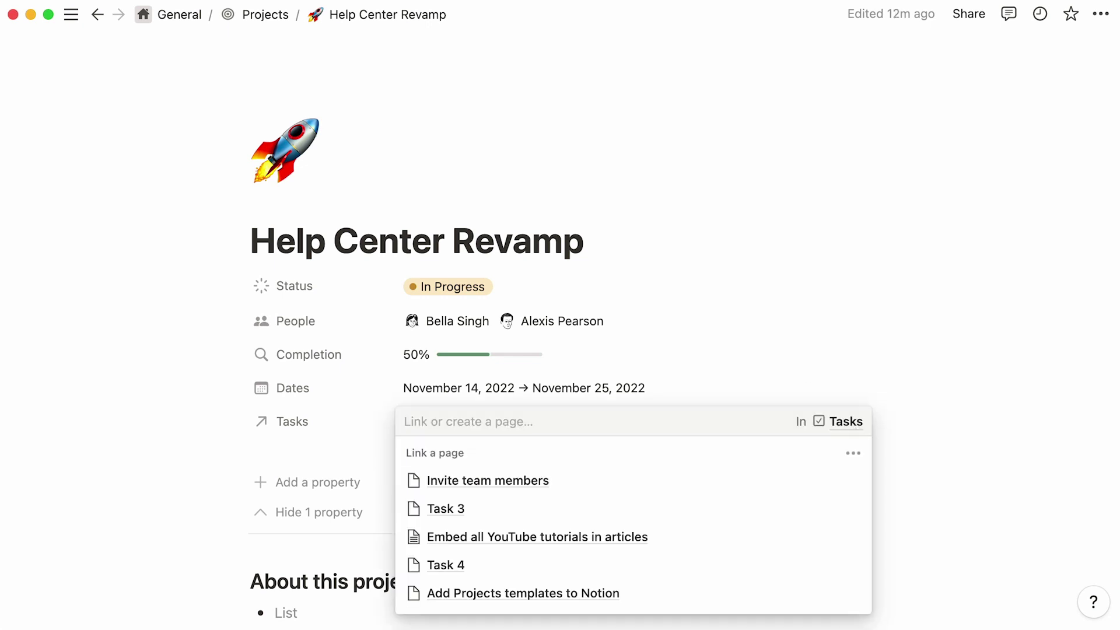
pyautogui.write('embed')
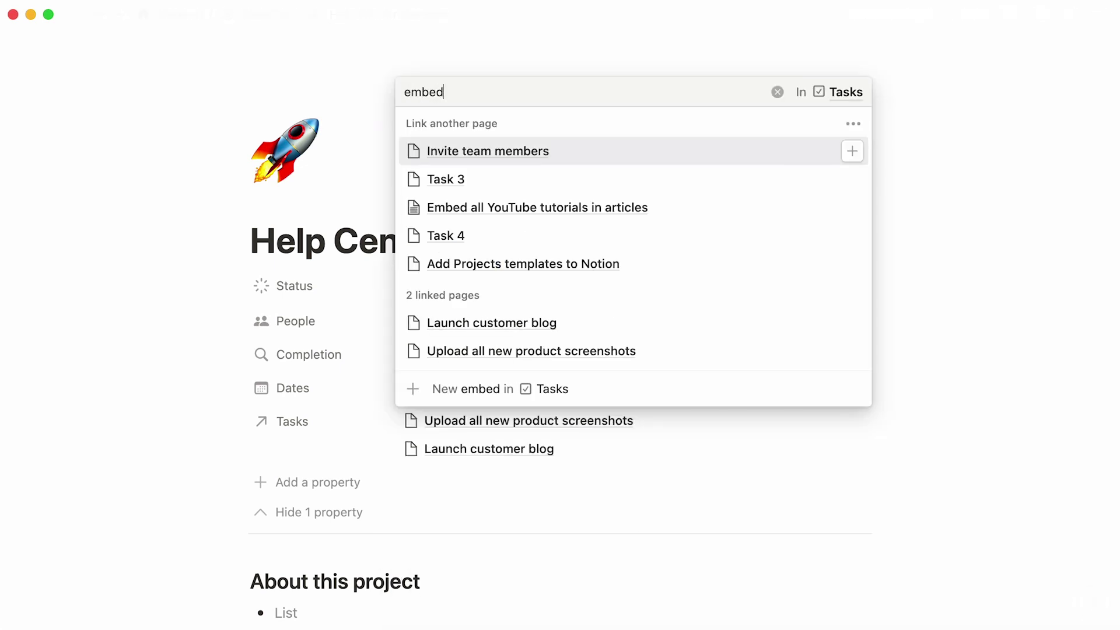
pyautogui.click(803, 360)
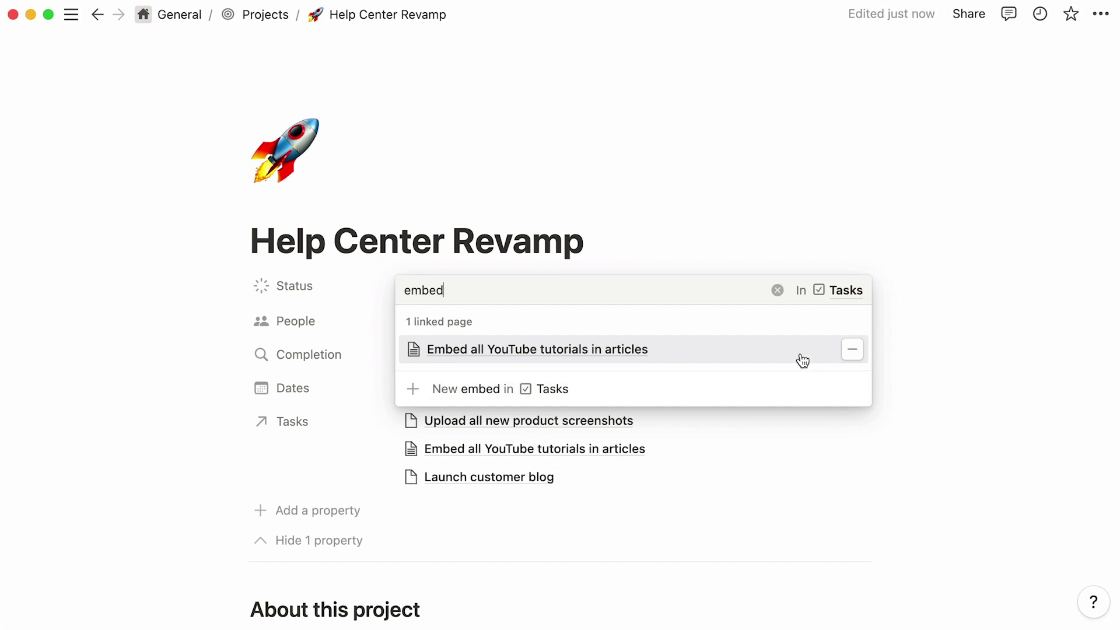
pyautogui.click(777, 291)
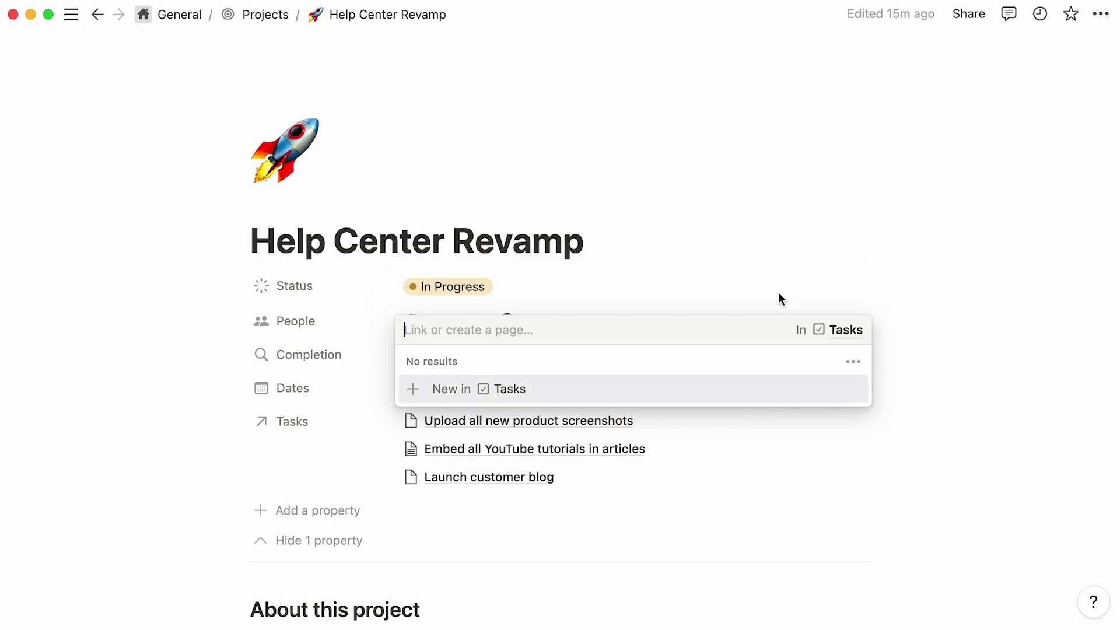
pyautogui.write('Final website audit')
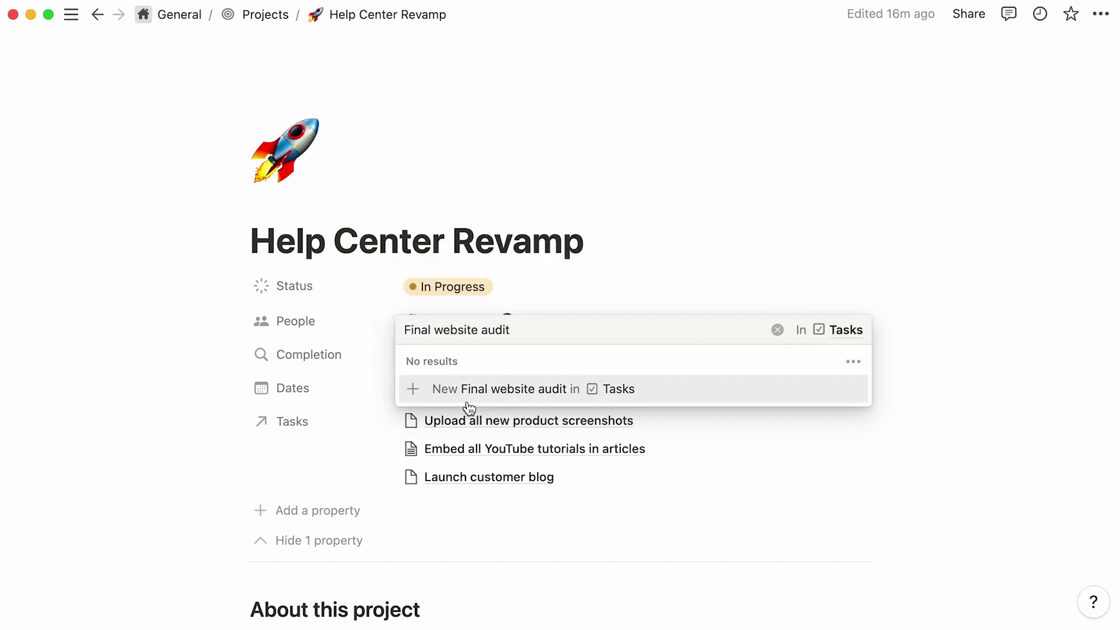
pyautogui.click(467, 402)
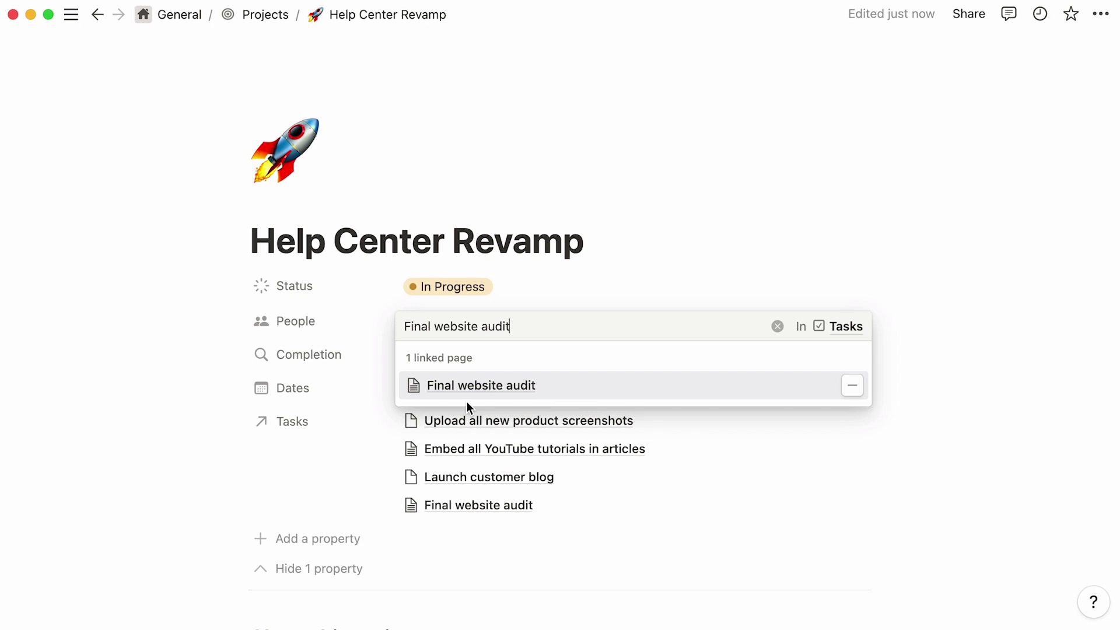
pyautogui.click(339, 459)
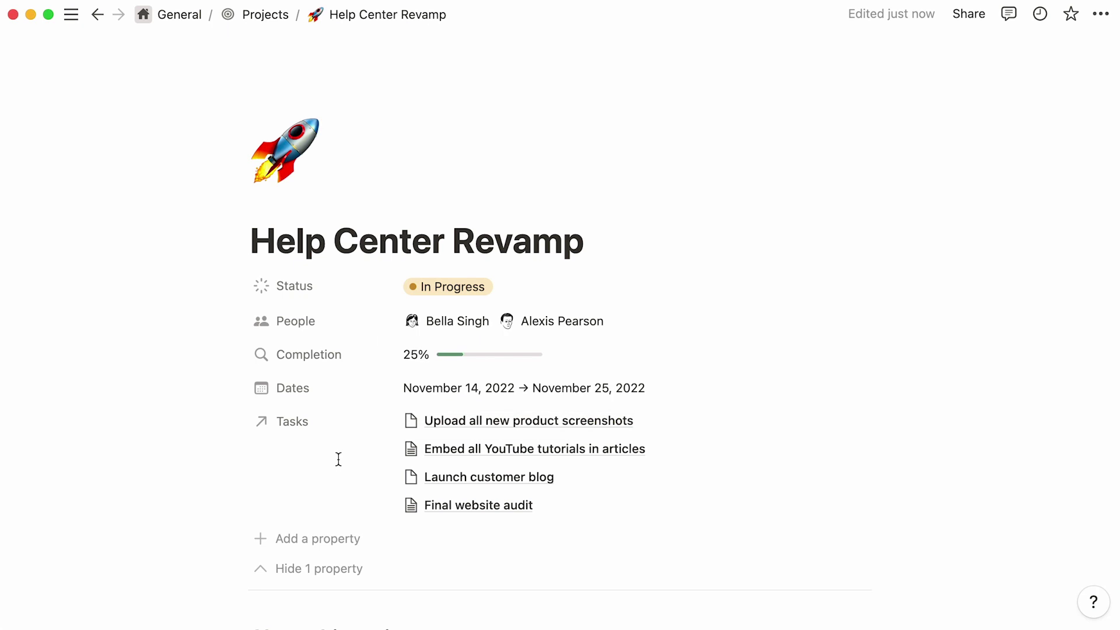
pyautogui.click(436, 431)
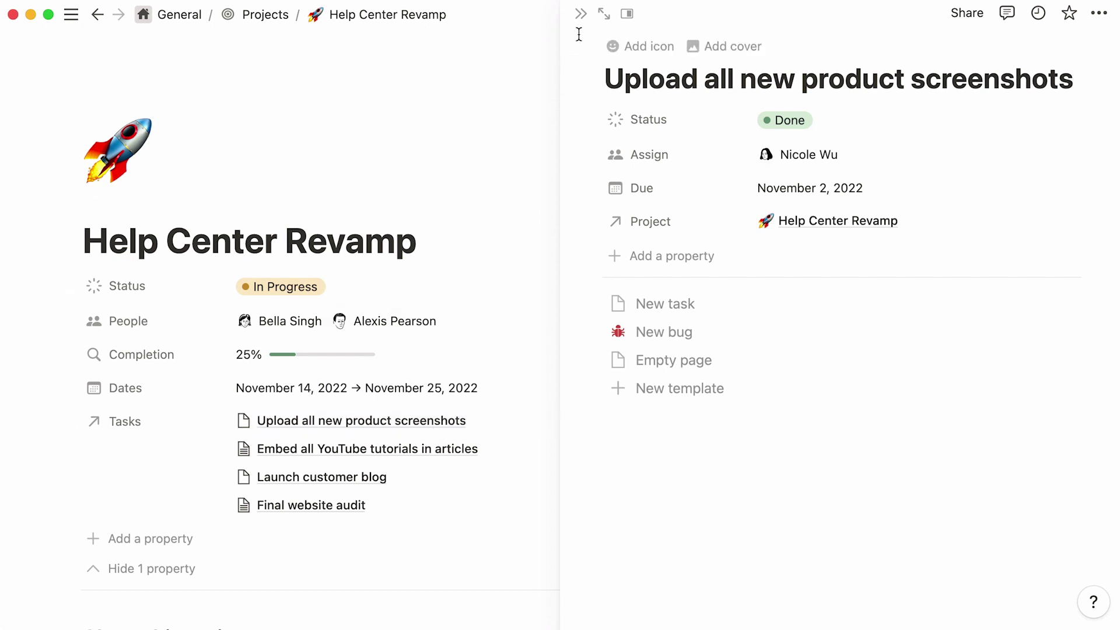
pyautogui.click(581, 15)
pyautogui.scroll(-10, 113, 394)
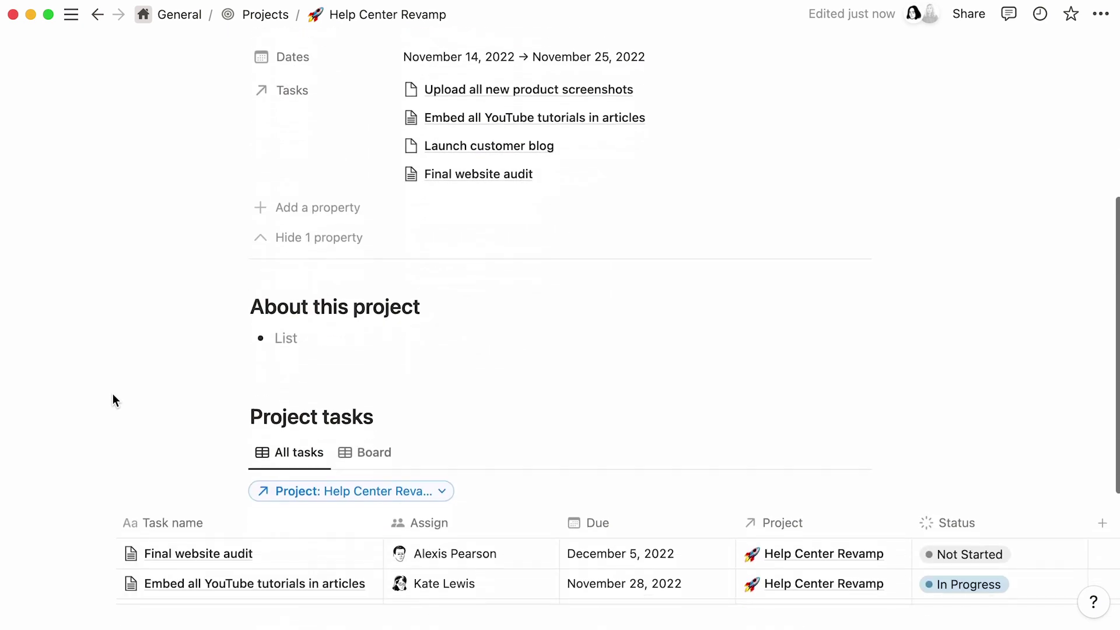
pyautogui.scroll(-2, 115, 400)
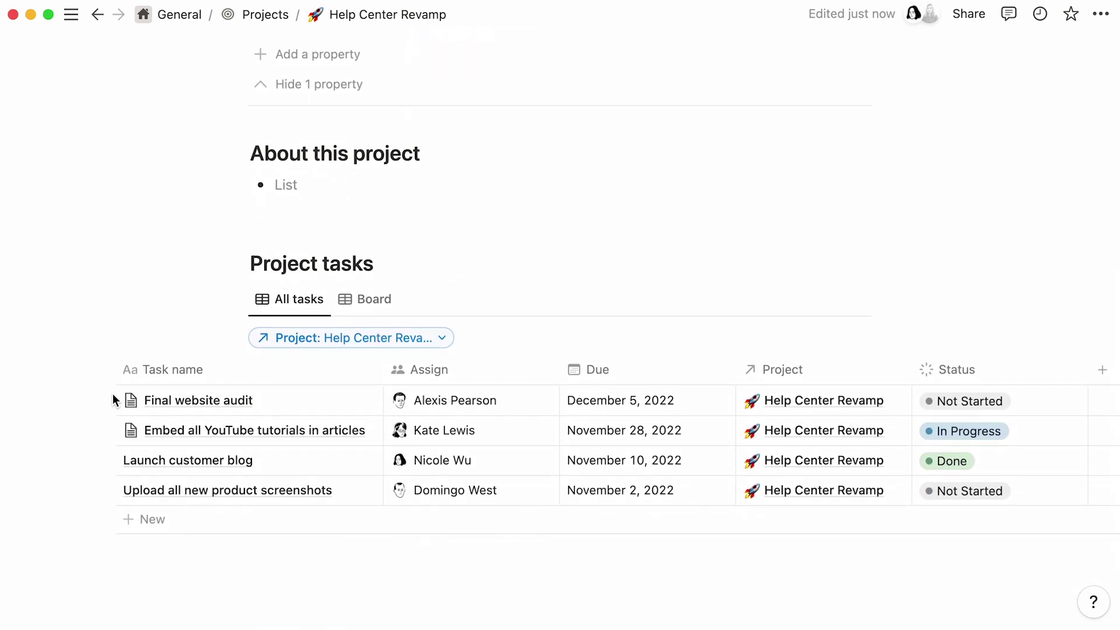
pyautogui.click(280, 346)
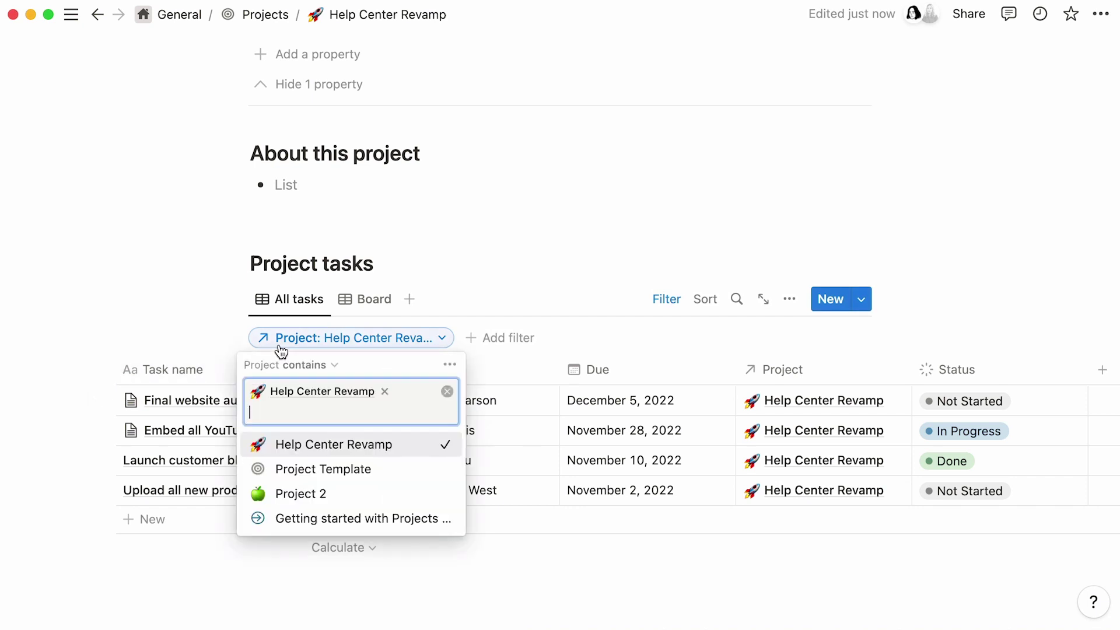
pyautogui.click(281, 350)
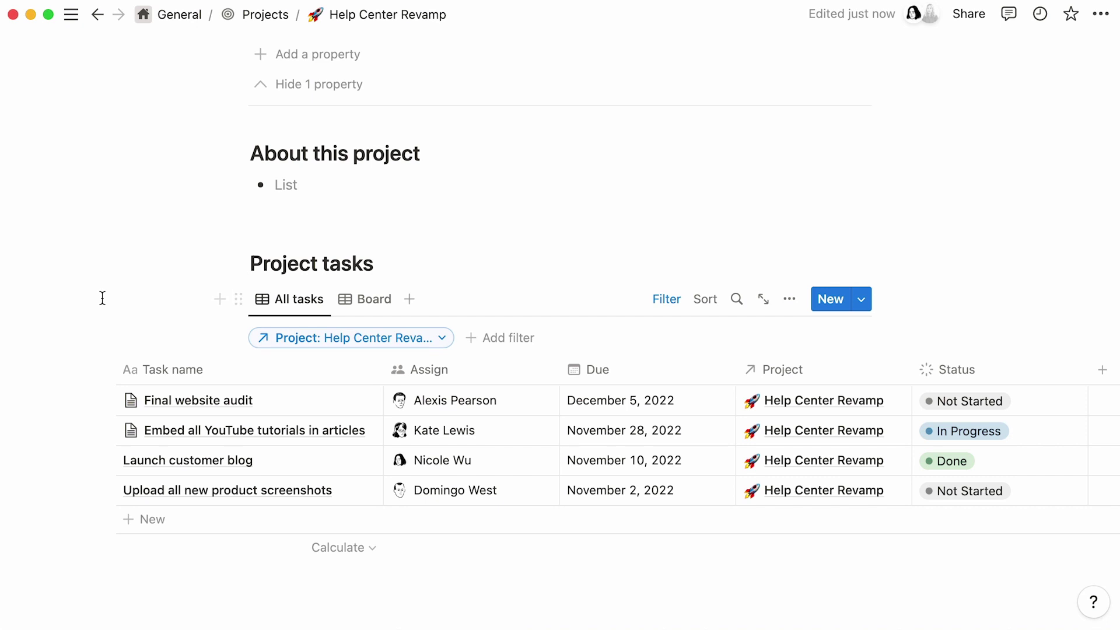
# - Set Final website audit's Status to Done, raising Help Center Revamp completion to 50%
pyautogui.scroll(8, 102, 298)
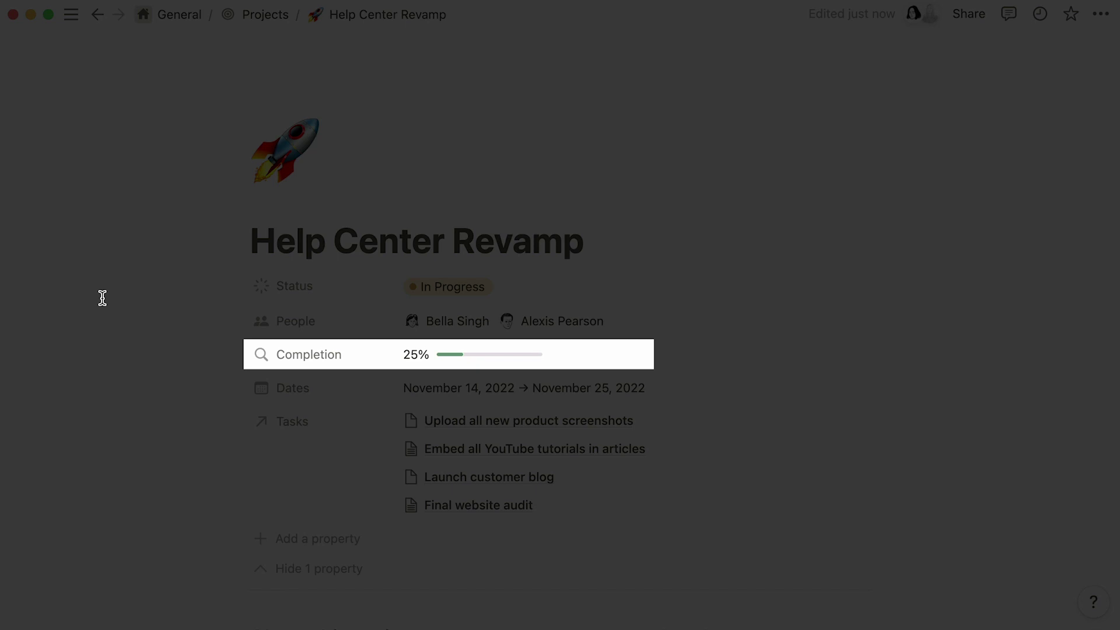
pyautogui.scroll(-10, 102, 298)
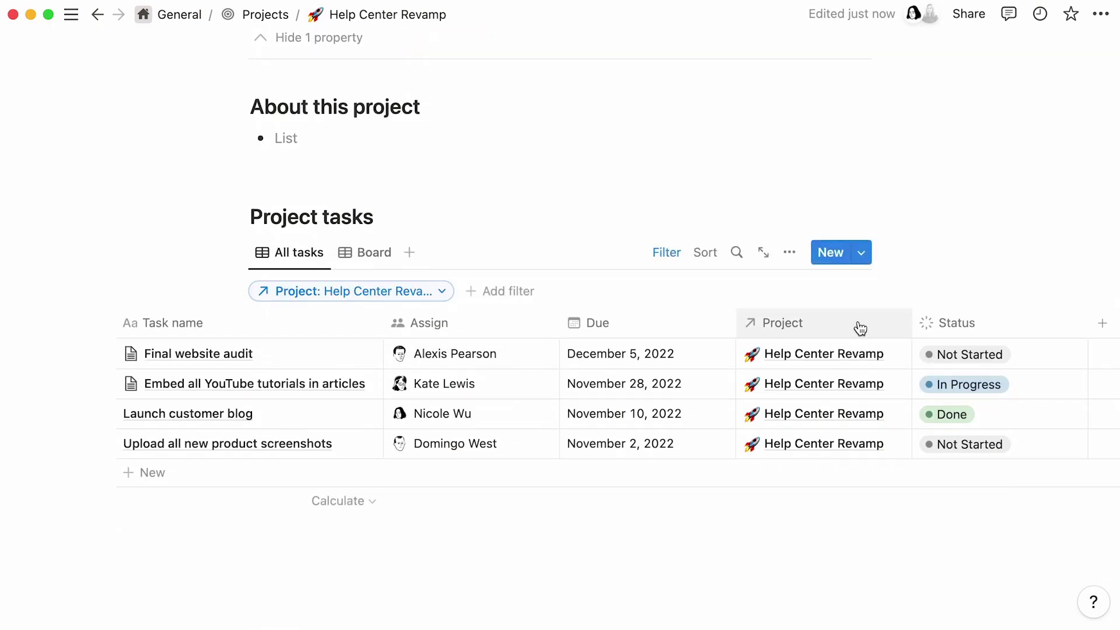
pyautogui.click(998, 355)
pyautogui.click(1020, 542)
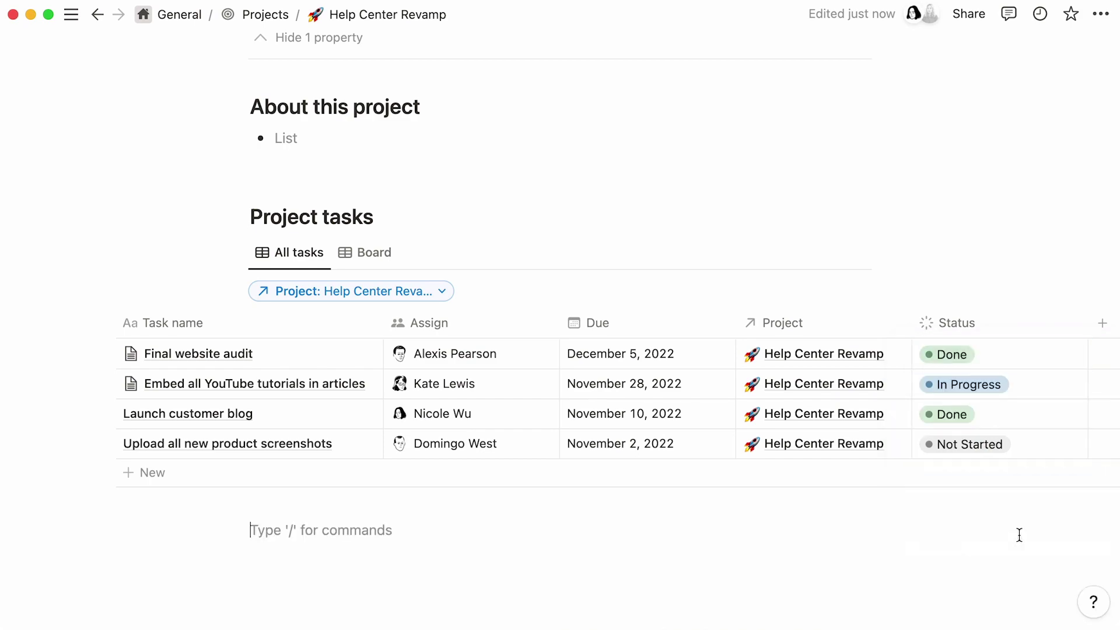
pyautogui.scroll(10, 1020, 534)
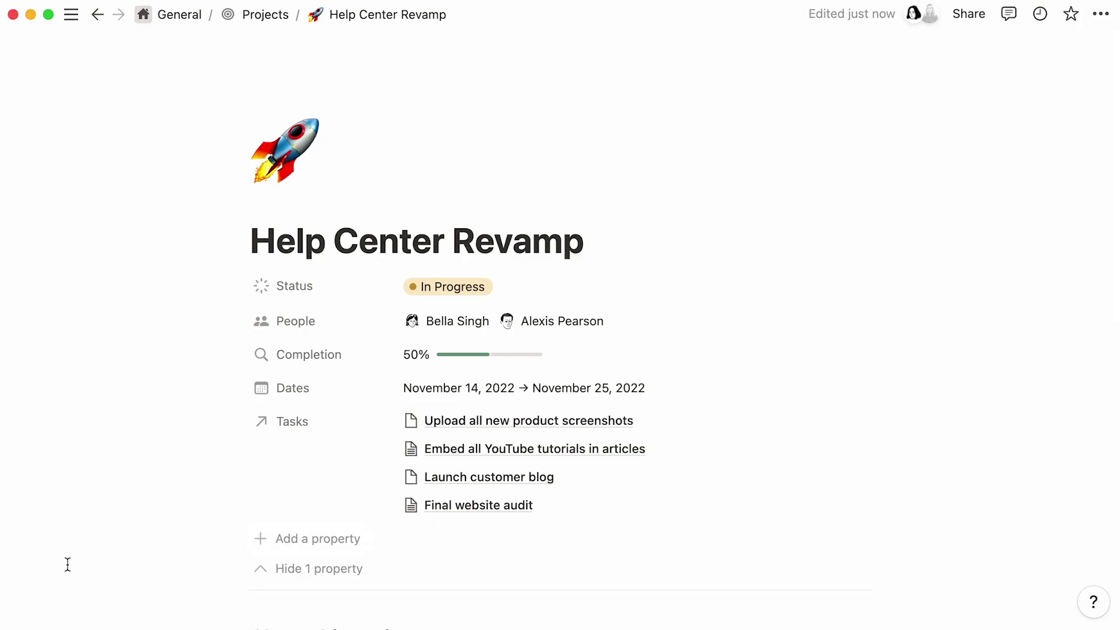
# - Open Templates from the sidebar to bring up Notion's online Template Gallery
pyautogui.moveTo(22, 589)
pyautogui.scroll(-6, 124, 540)
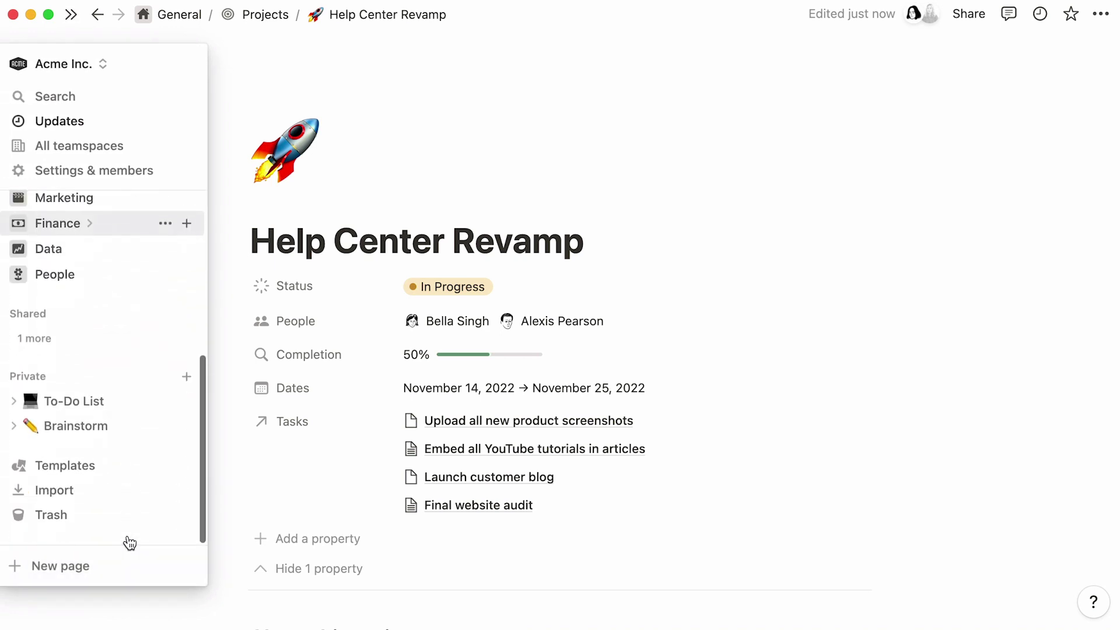
pyautogui.click(138, 466)
pyautogui.scroll(-10, 138, 467)
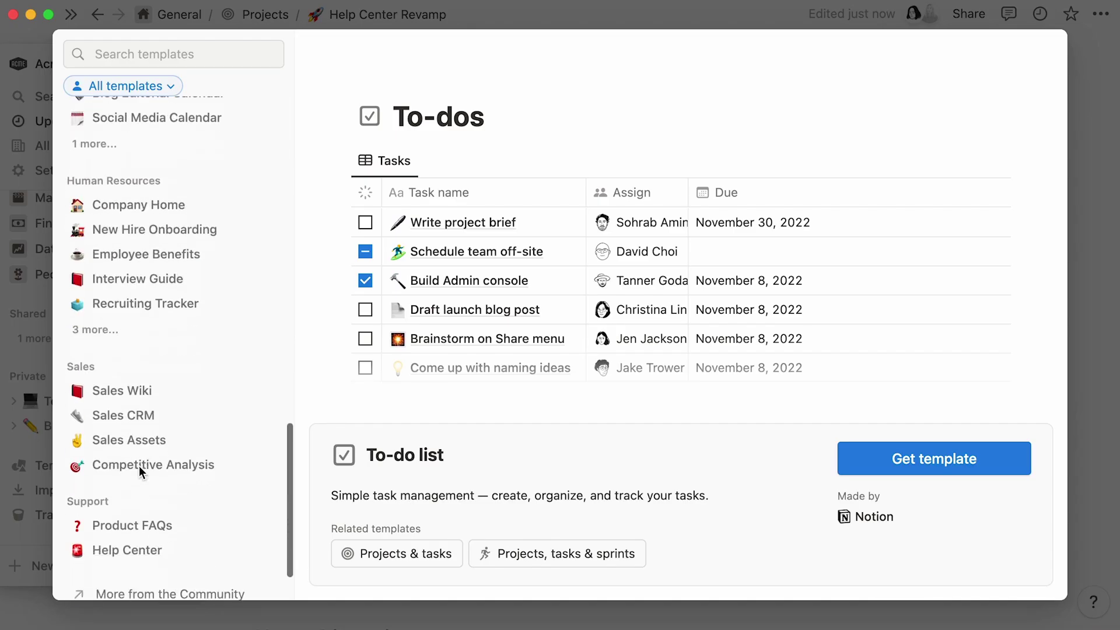
# - Browse More from the Community and open the $15.00 Website builder template page
pyautogui.click(147, 595)
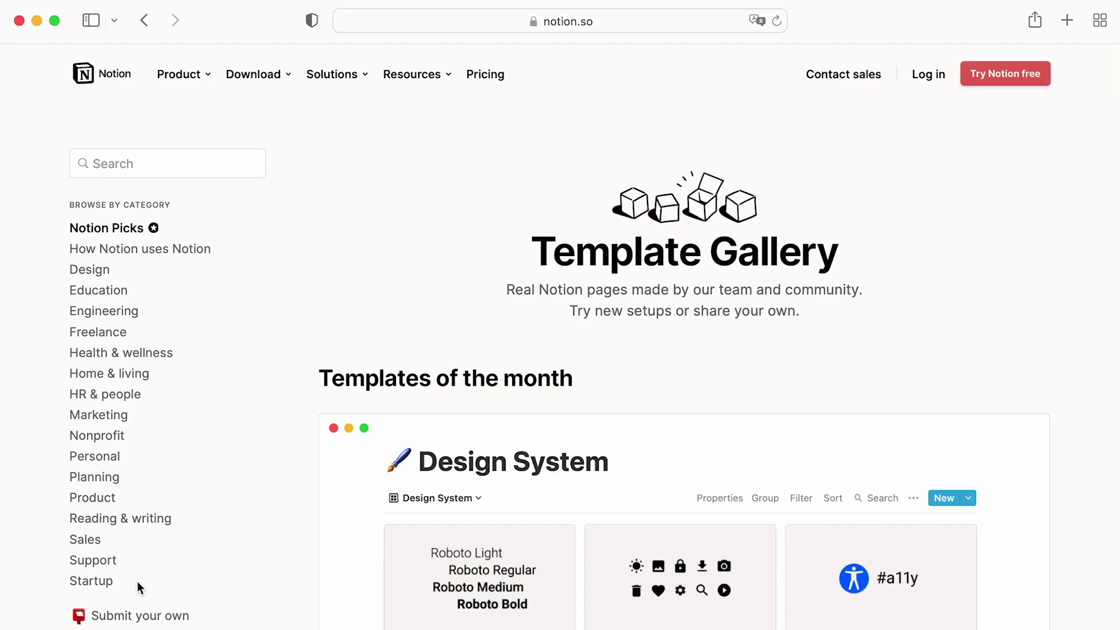
pyautogui.scroll(-5, 138, 586)
pyautogui.scroll(-4, 139, 588)
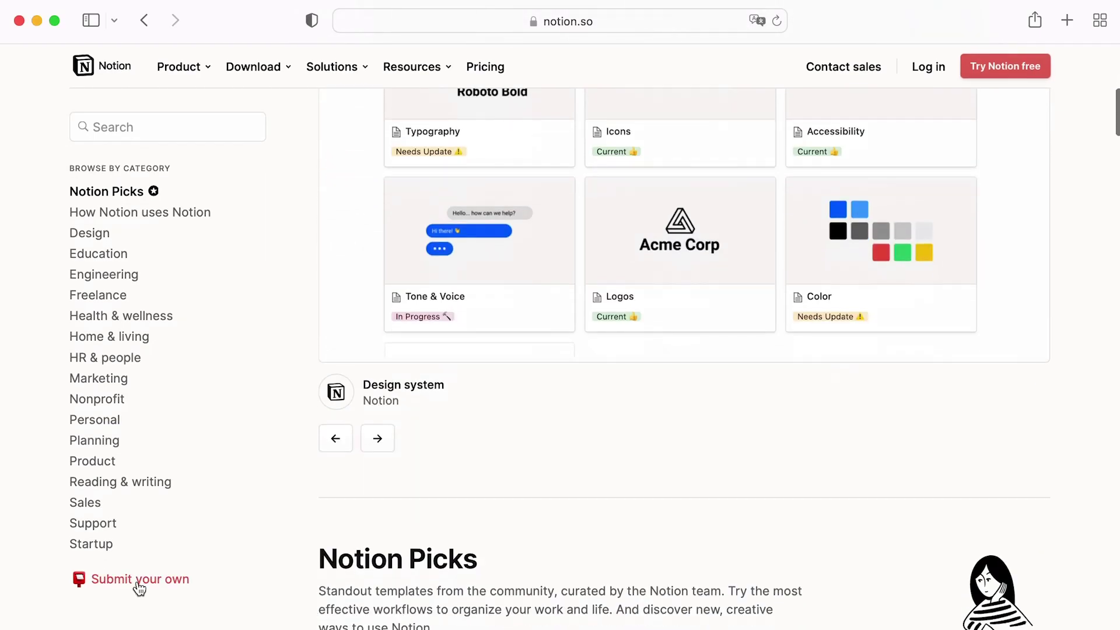
pyautogui.scroll(-10, 139, 588)
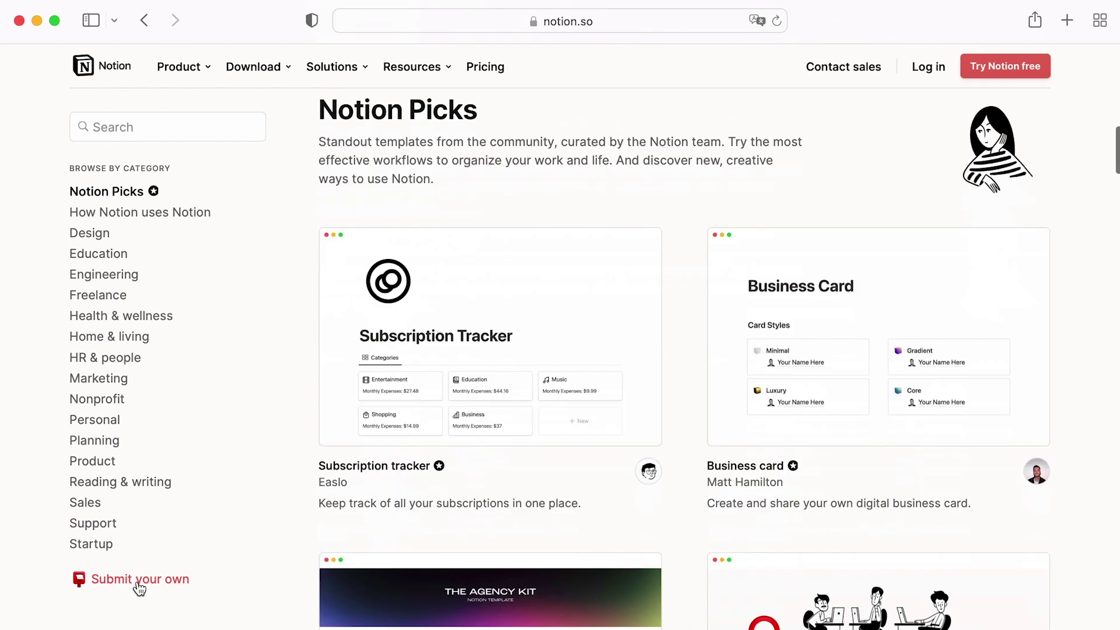
pyautogui.scroll(-12, 139, 588)
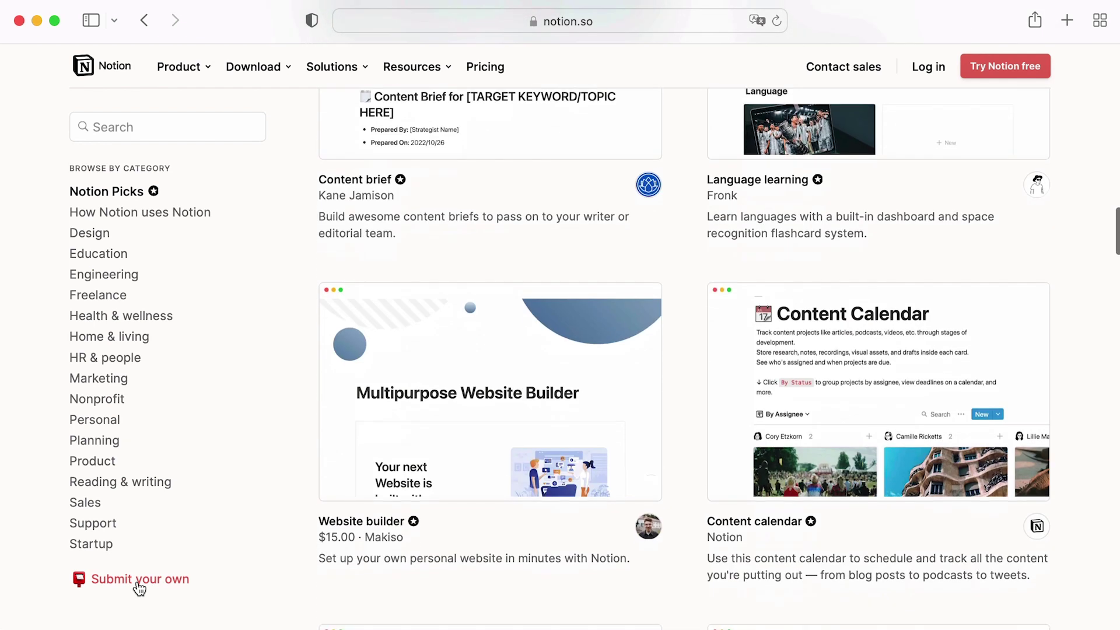
pyautogui.click(353, 468)
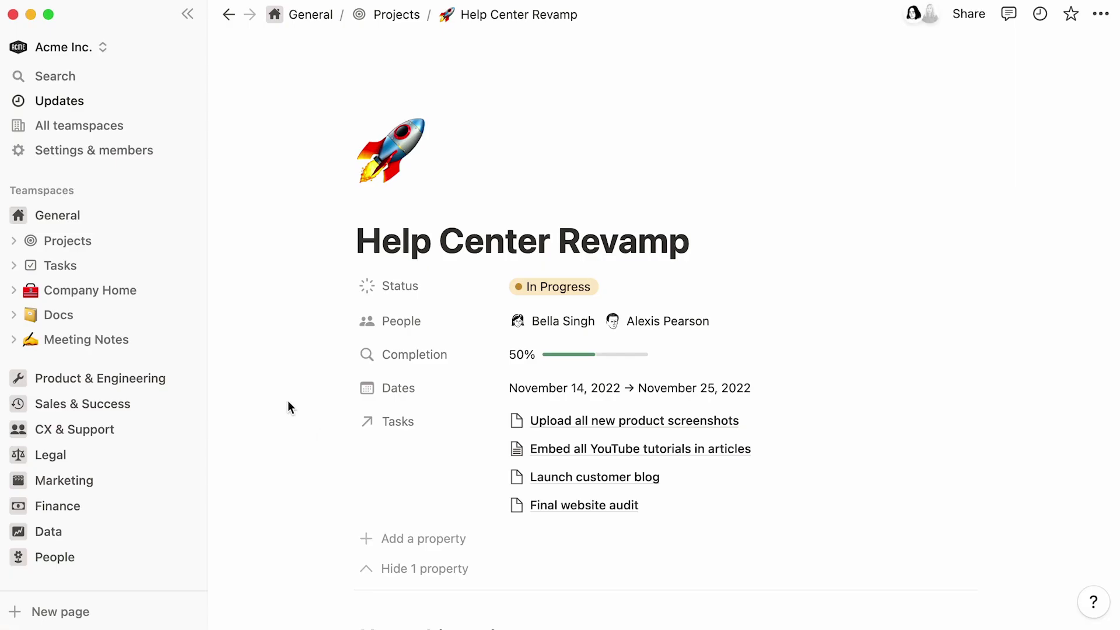
# - Go through Projects to the Tasks database and scroll through the Help Center Revamp tasks
pyautogui.click(108, 240)
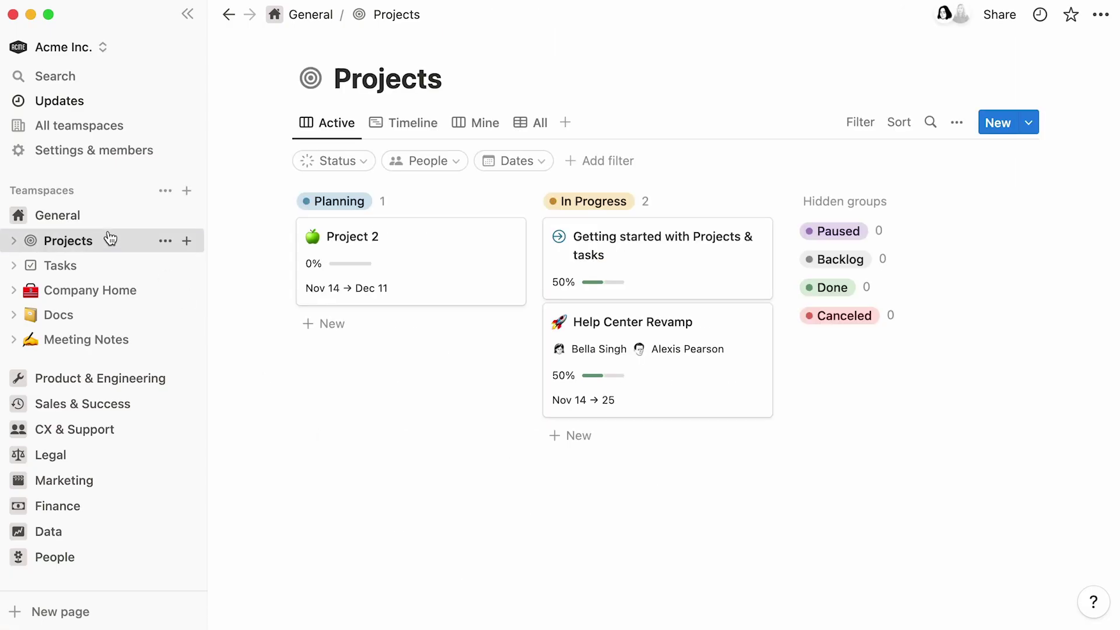
pyautogui.click(113, 266)
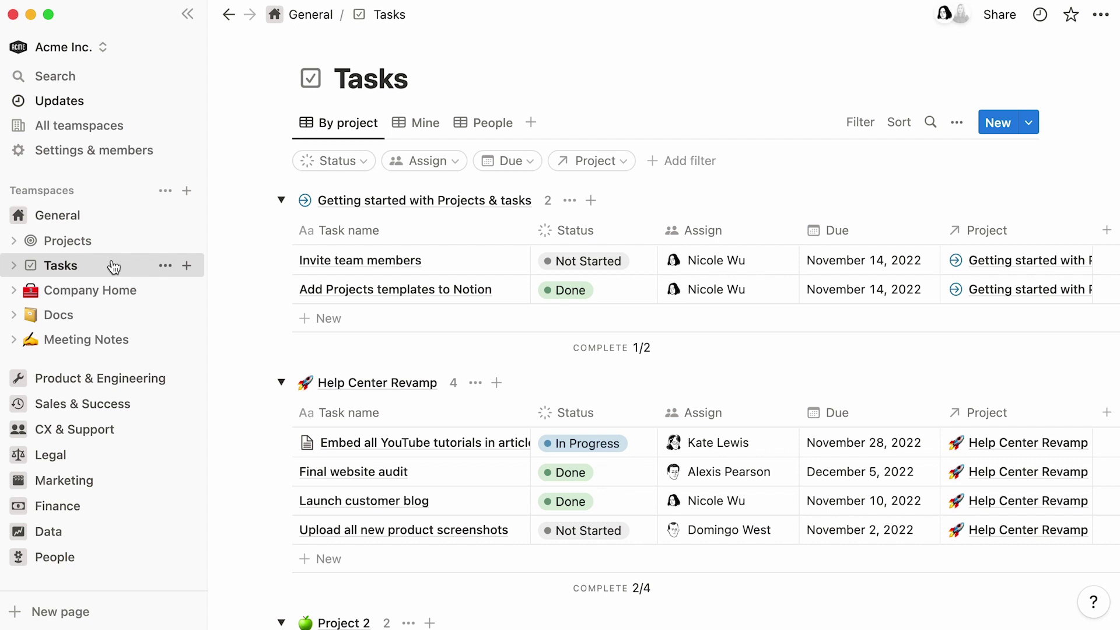
pyautogui.scroll(-5, 113, 266)
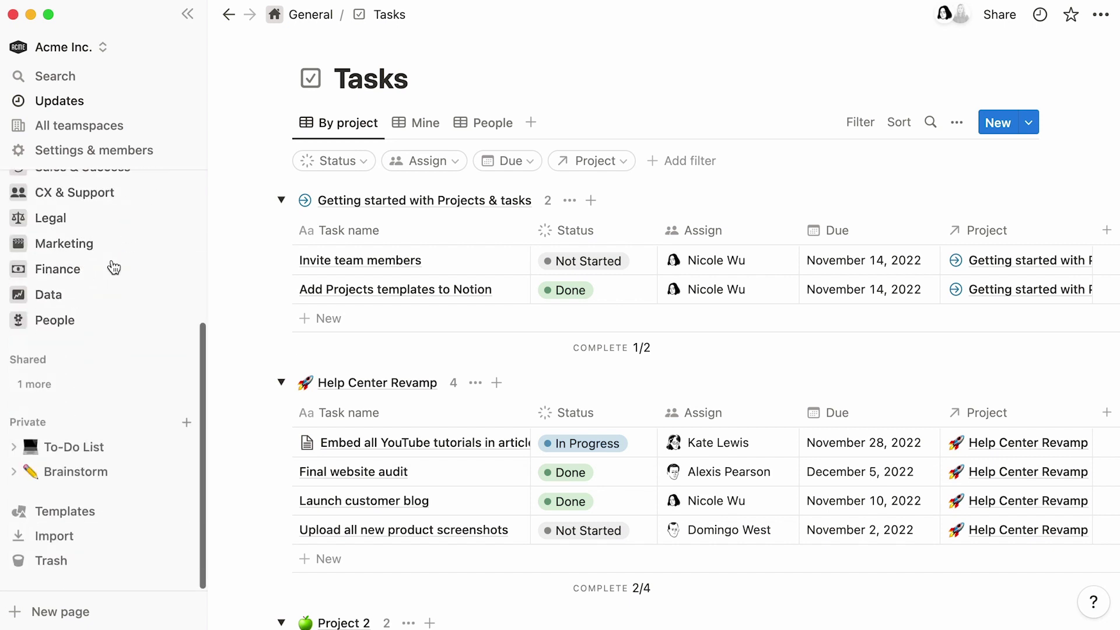
# - Open the in-app template gallery and preview the Meetings, then Docs templates
pyautogui.click(120, 511)
pyautogui.click(201, 221)
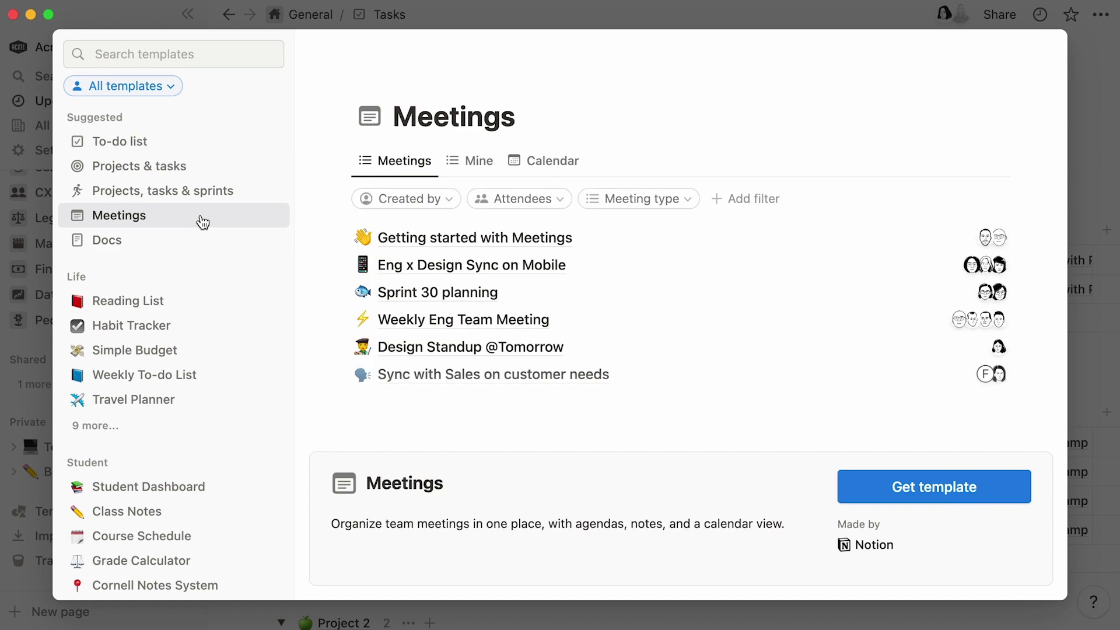
pyautogui.click(202, 243)
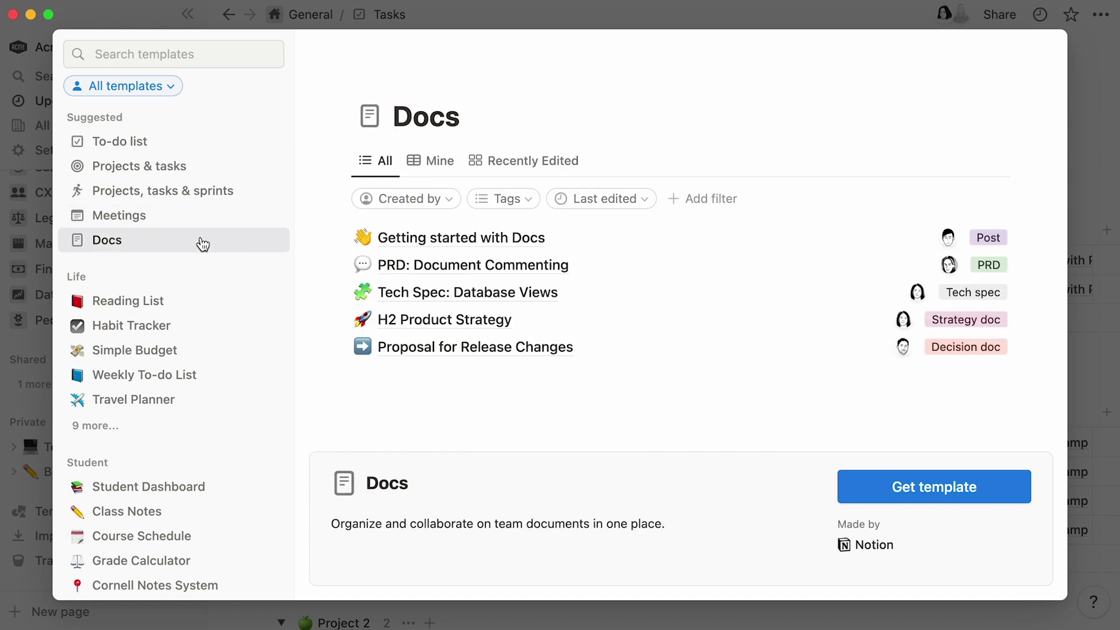